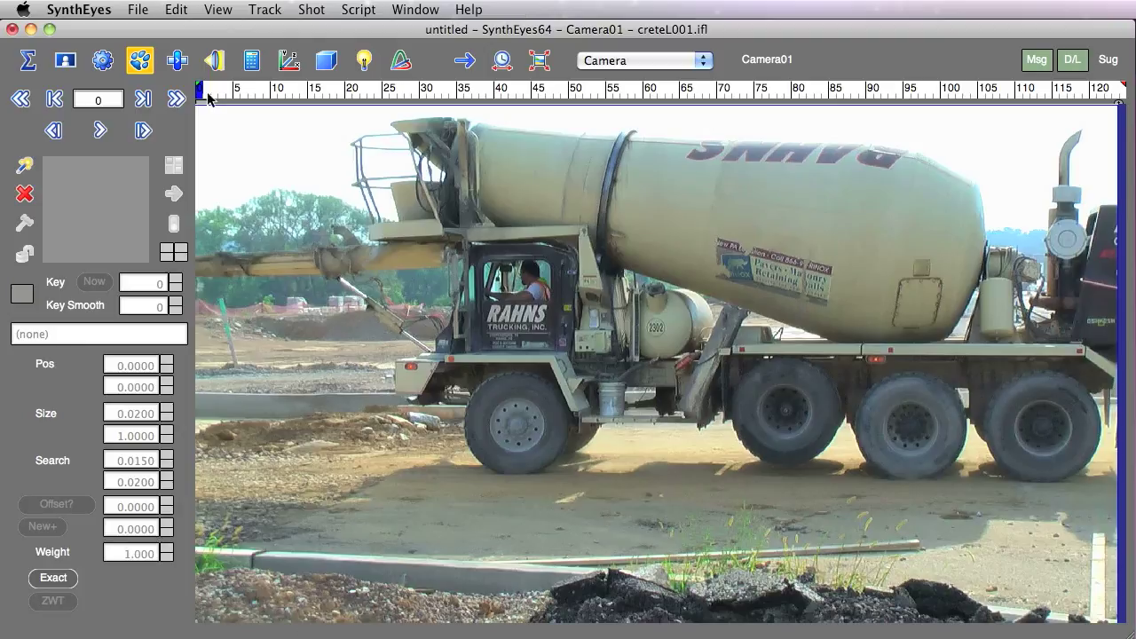
Step: Review the concrete truck clip, scrubbing to frame 74, back to the start, then to frame 36
{"action": "left_click", "coordinate": [282, 91]}
{"action": "left_click_drag", "start_coordinate": [282, 92], "coordinate": [211, 105]}
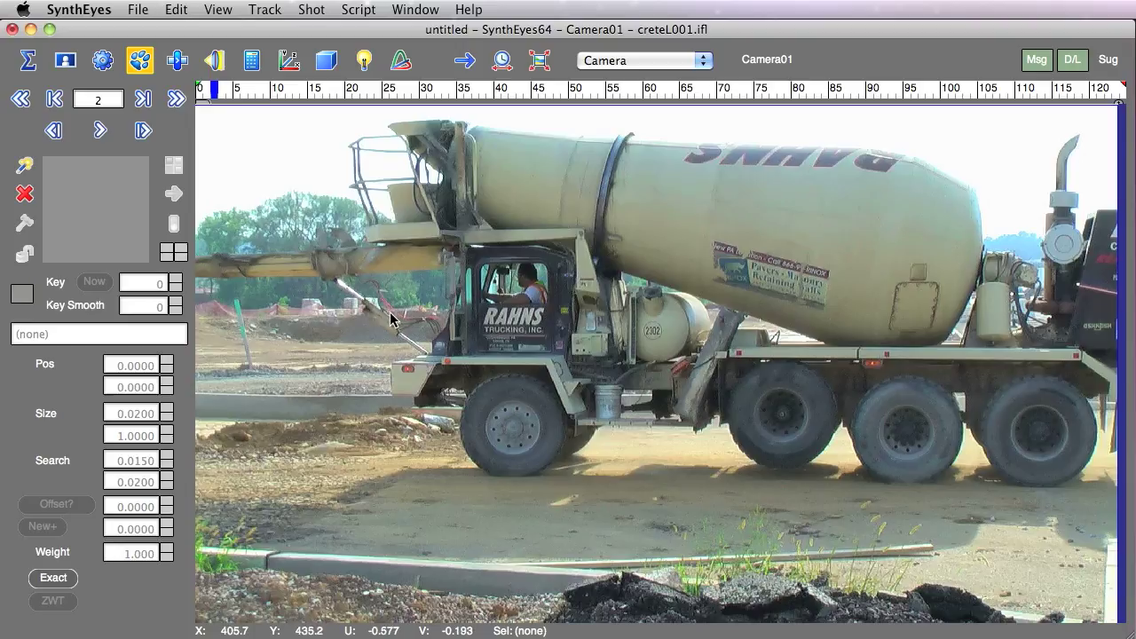
{"action": "left_click_drag", "start_coordinate": [214, 94], "coordinate": [200, 92]}
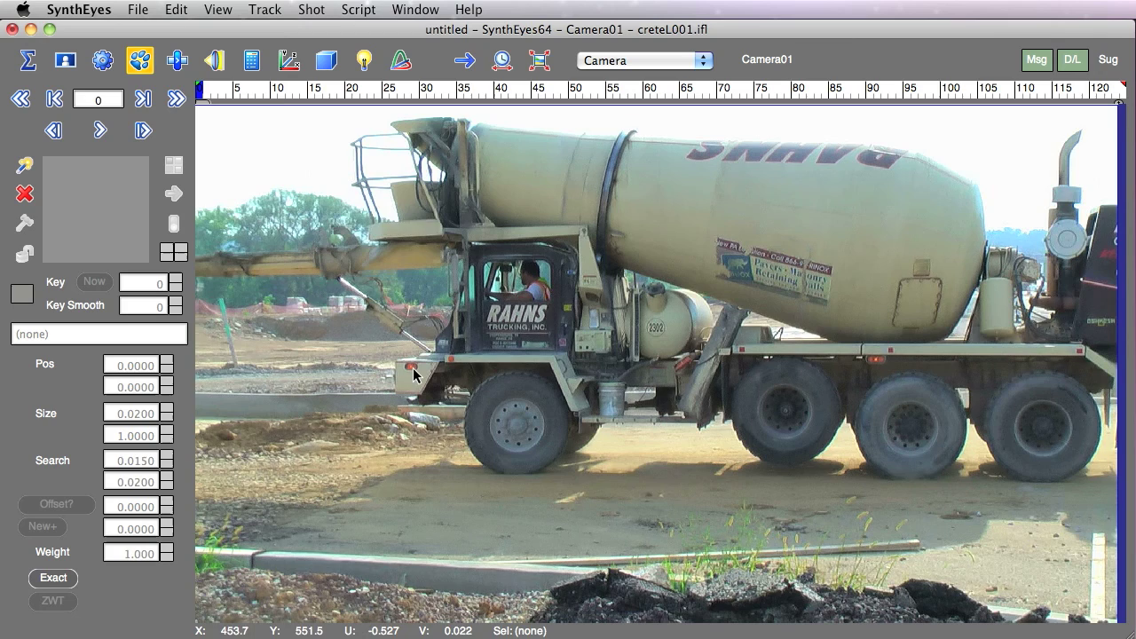
{"action": "mouse_move", "coordinate": [255, 87]}
{"action": "left_mouse_down"}
{"action": "mouse_move", "coordinate": [414, 90]}
{"action": "mouse_move", "coordinate": [467, 107]}
{"action": "mouse_move", "coordinate": [579, 92]}
{"action": "mouse_move", "coordinate": [200, 92]}
{"action": "left_mouse_up"}
Step: Set Image Preparation Blur to 0 and Hi-Pass to 4.400, reprocessing all 124 frames
{"action": "key", "text": "p"}
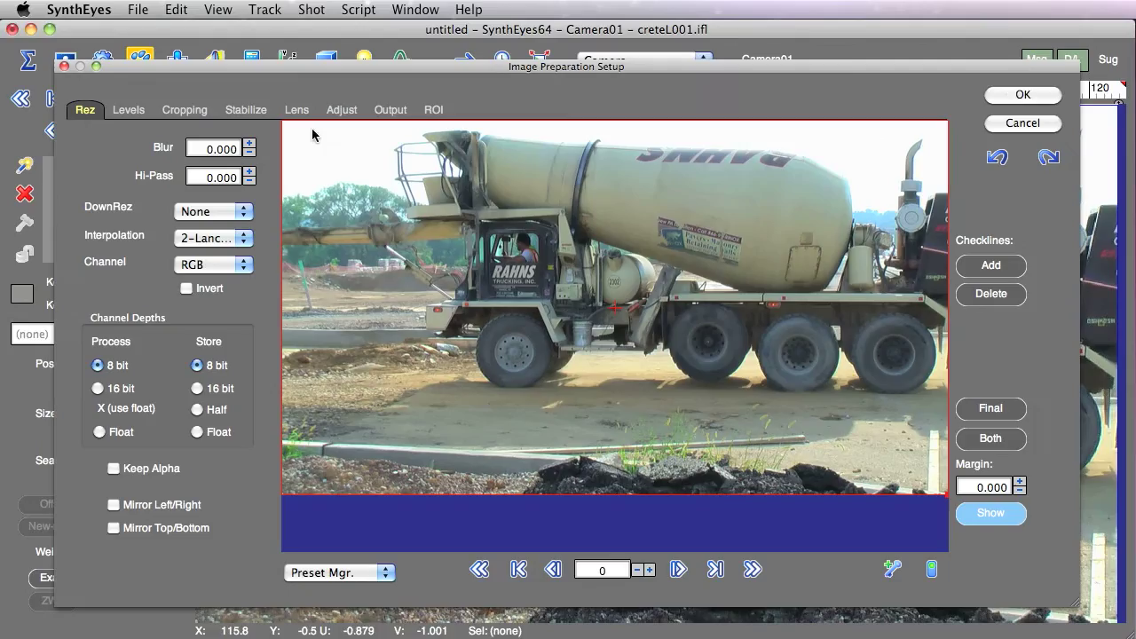
{"action": "left_click_drag", "start_coordinate": [249, 148], "coordinate": [249, 113]}
{"action": "right_click", "coordinate": [249, 148]}
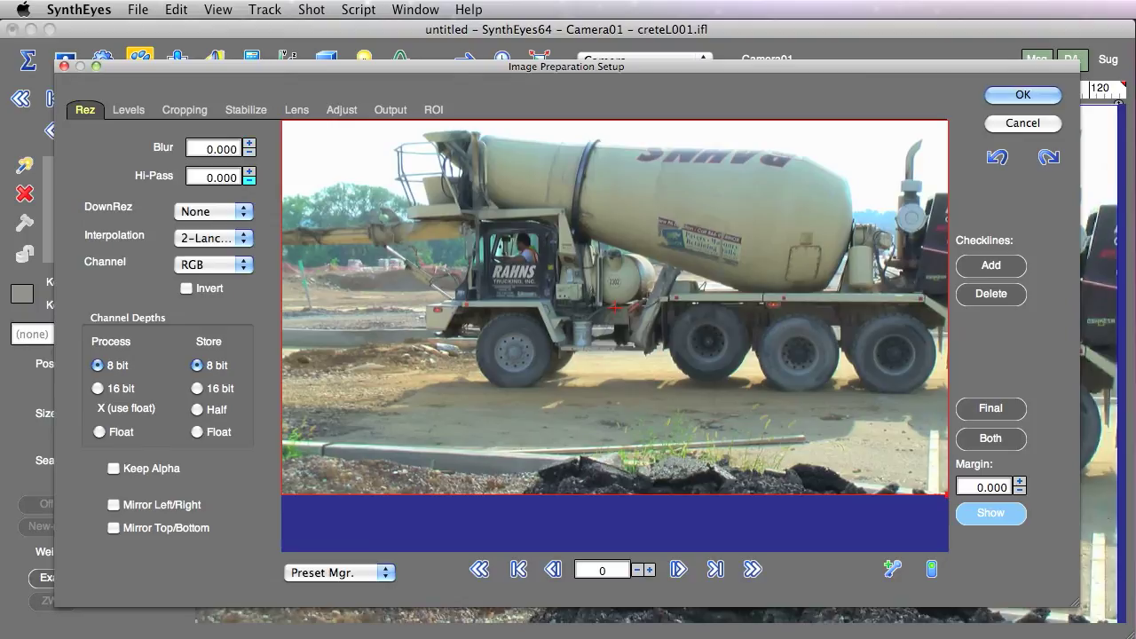
{"action": "left_click_drag", "start_coordinate": [250, 177], "coordinate": [250, 151]}
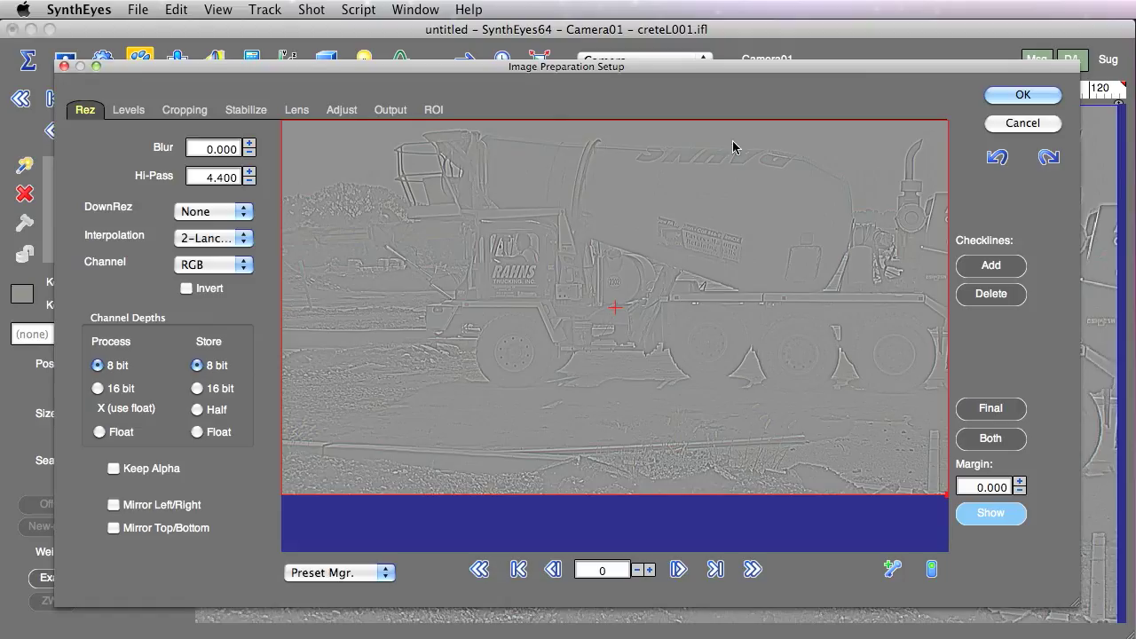
{"action": "left_click", "coordinate": [991, 96]}
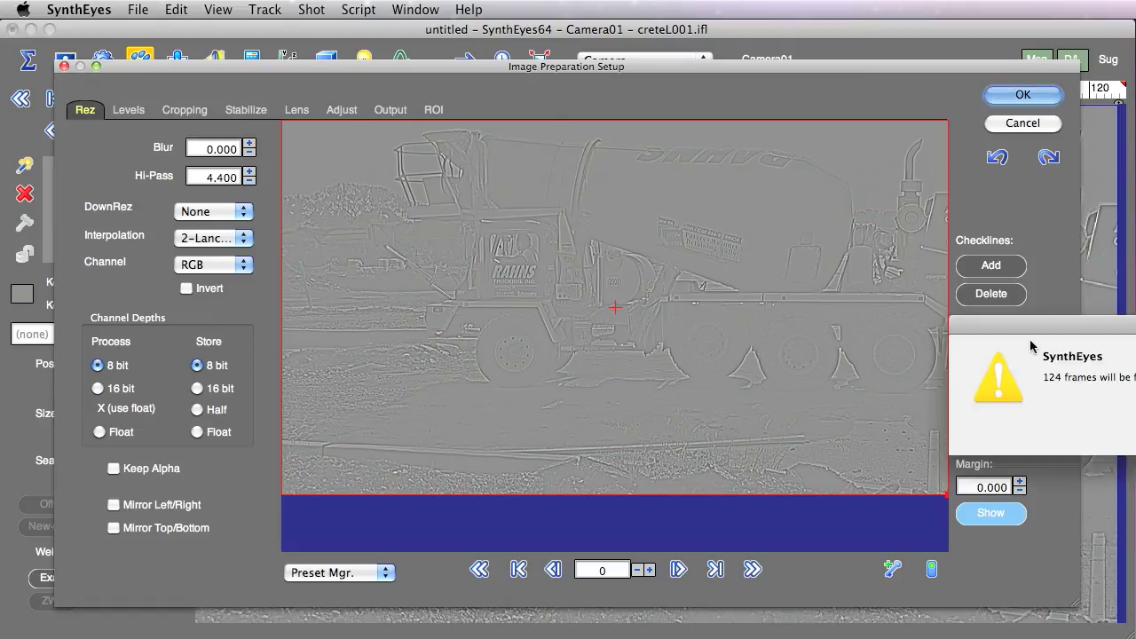
{"action": "left_click", "coordinate": [942, 396]}
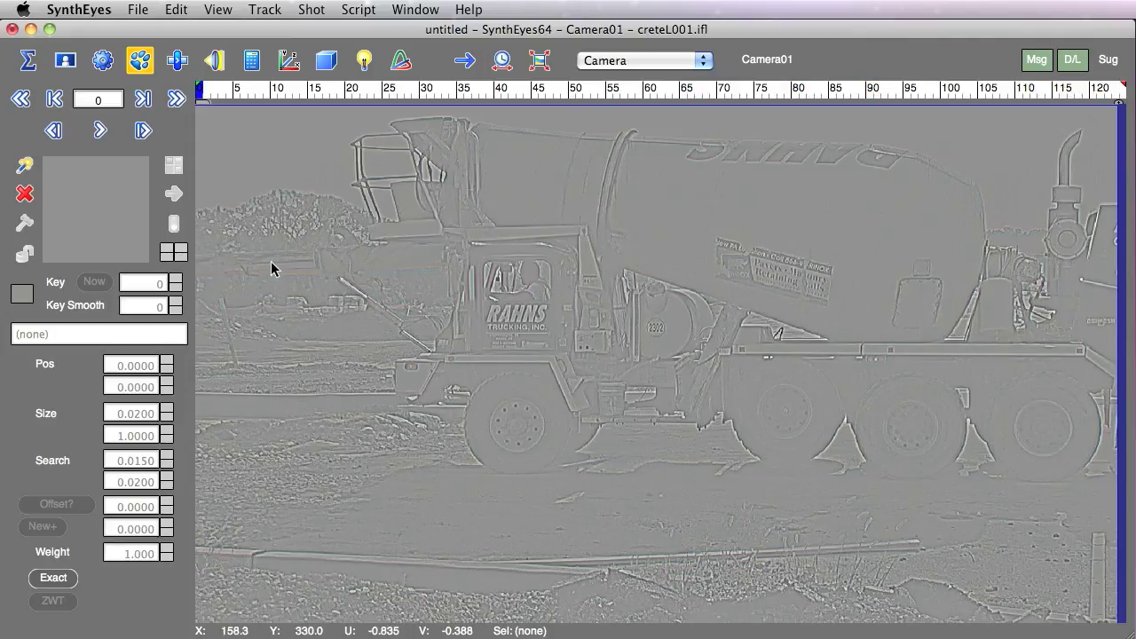
Step: Create Tracker6 on the truck's front light with size 0.0170, search 0.0230 by 0.0400, key 16
{"action": "left_click", "coordinate": [26, 167]}
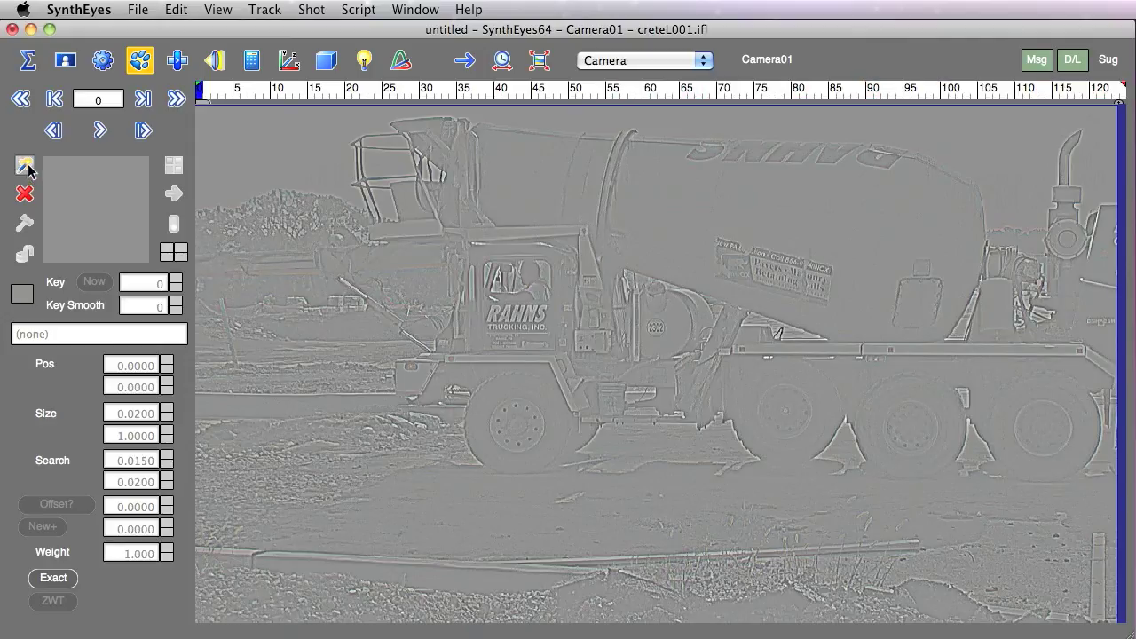
{"action": "left_click", "coordinate": [26, 167]}
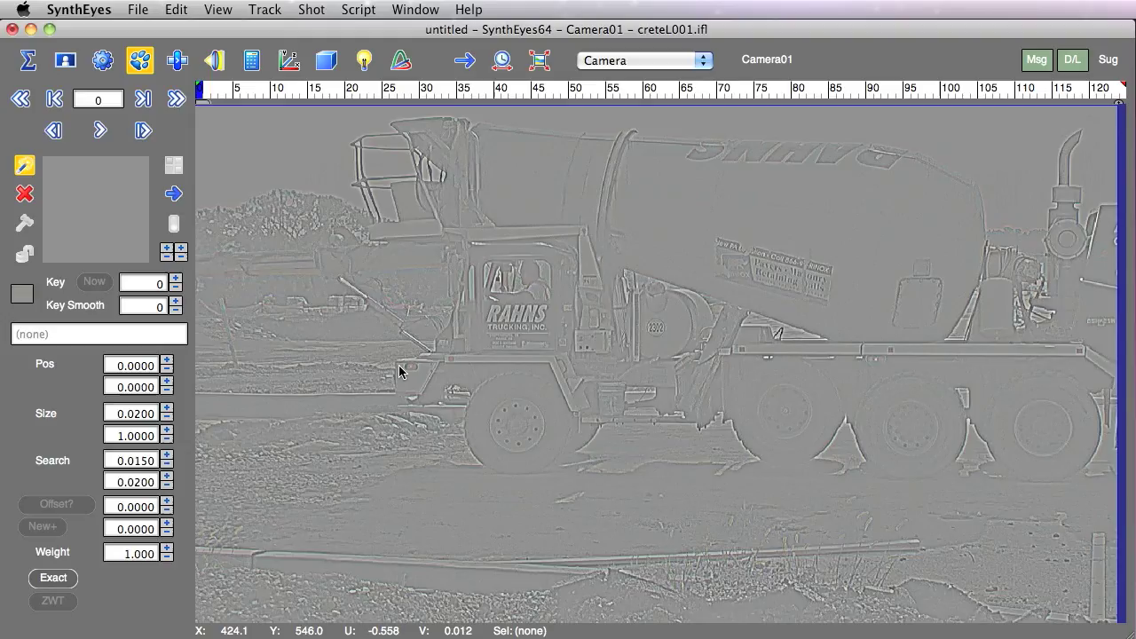
{"action": "mouse_move", "coordinate": [400, 371]}
{"action": "left_mouse_down"}
{"action": "mouse_move", "coordinate": [426, 350]}
{"action": "mouse_move", "coordinate": [436, 356]}
{"action": "mouse_move", "coordinate": [411, 365]}
{"action": "left_mouse_up"}
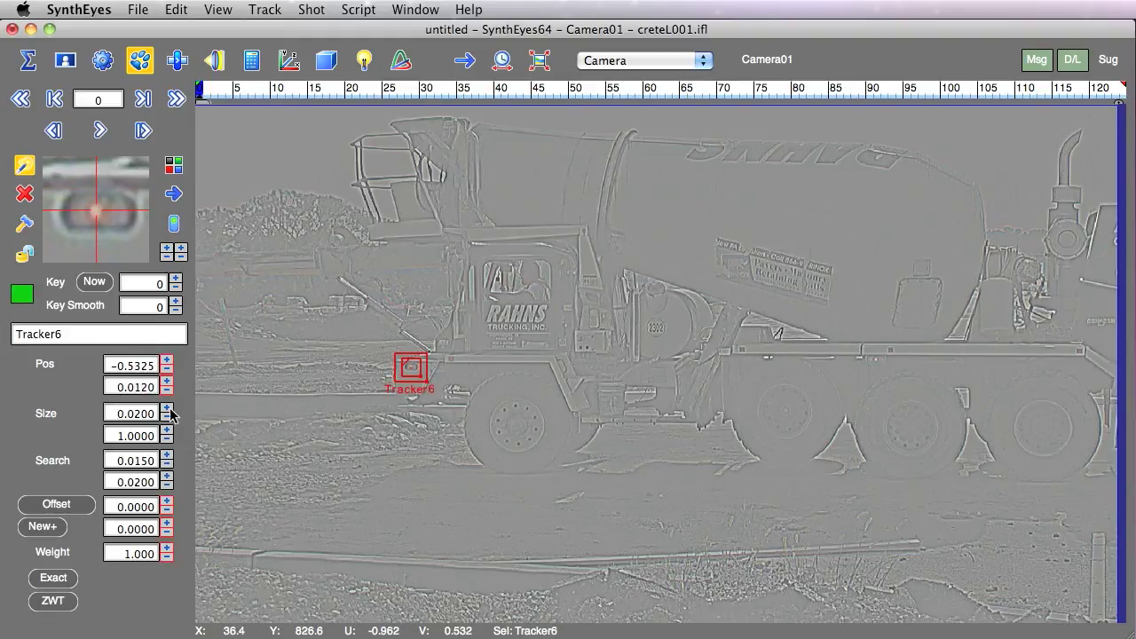
{"action": "left_click_drag", "start_coordinate": [171, 413], "coordinate": [170, 423]}
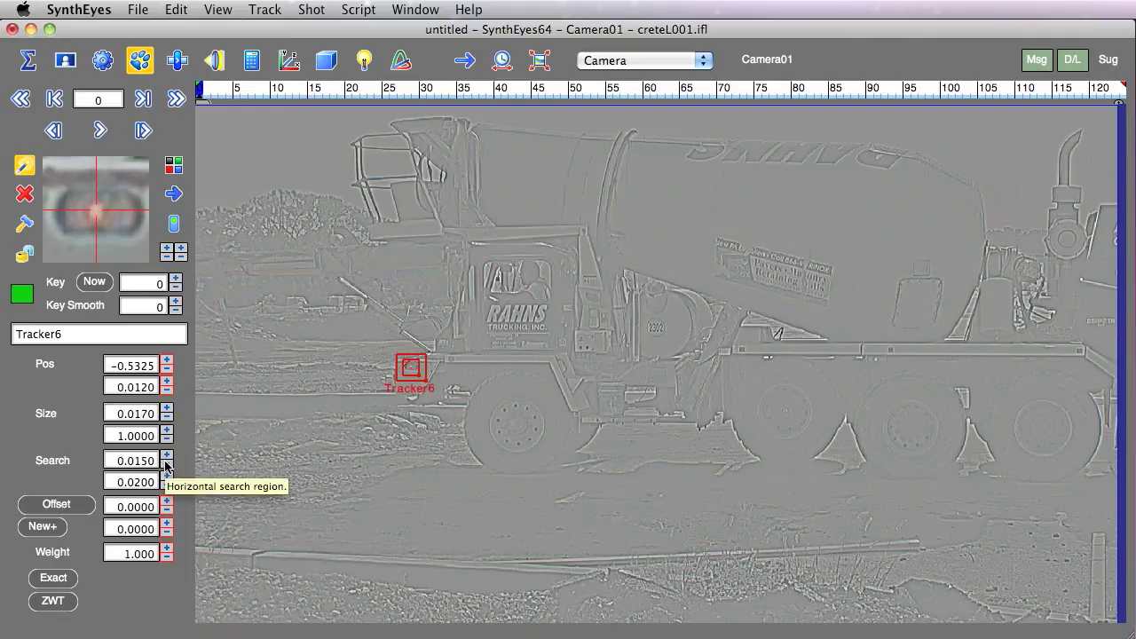
{"action": "left_click_drag", "start_coordinate": [166, 462], "coordinate": [166, 469]}
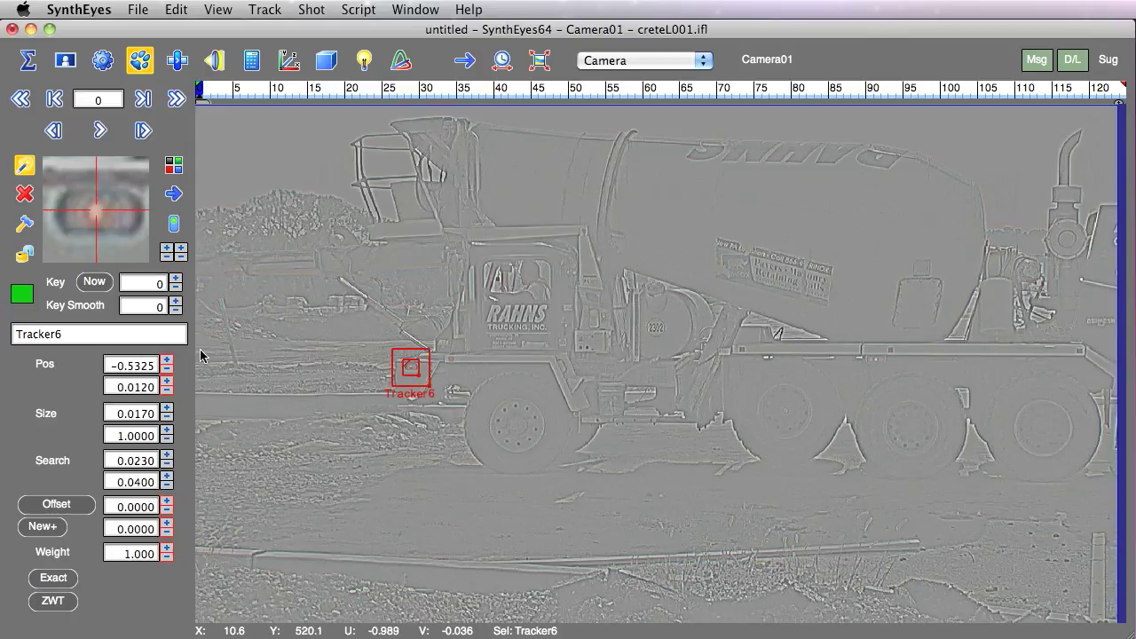
{"action": "left_click_drag", "start_coordinate": [173, 286], "coordinate": [173, 281]}
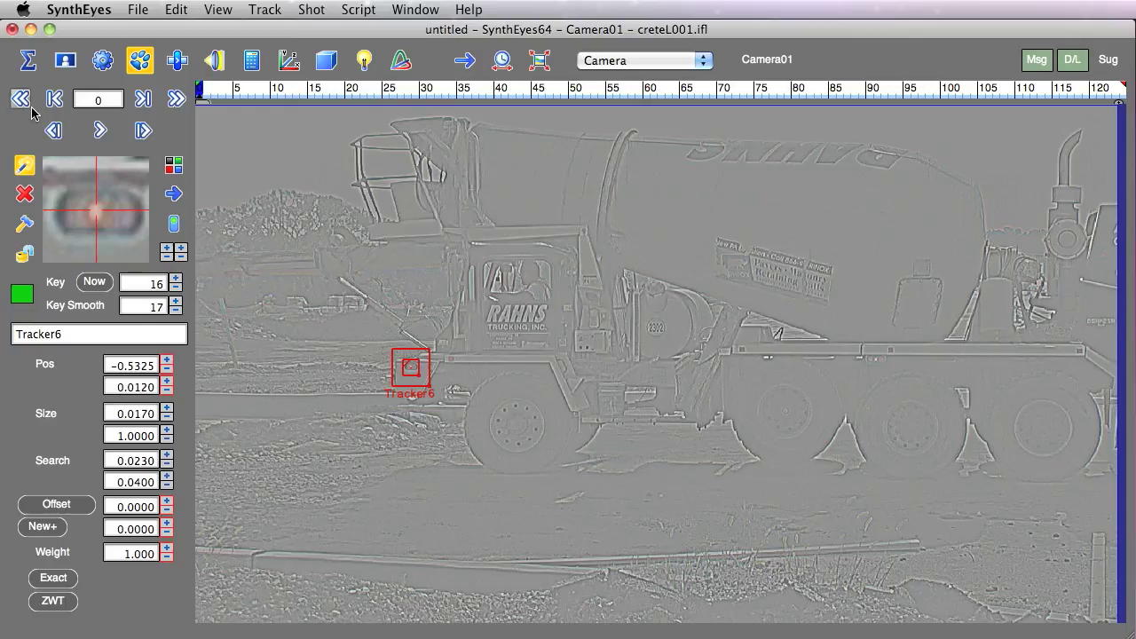
Step: Track Tracker6 through the shot, nudging its key positions back onto the front light, then replay
{"action": "left_click", "coordinate": [100, 132]}
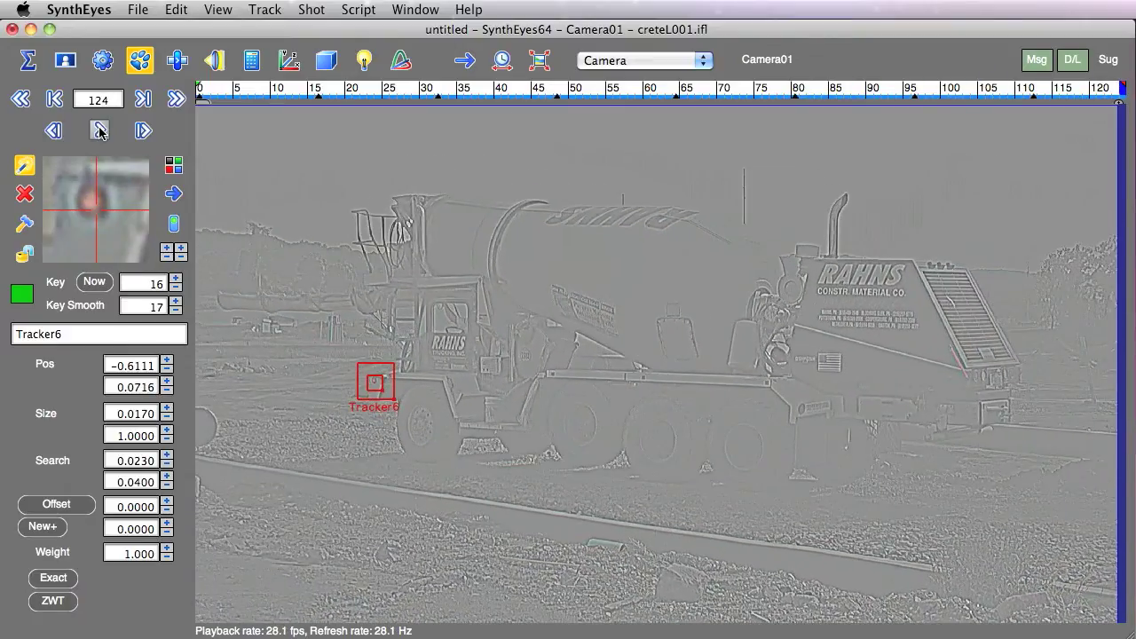
{"action": "key", "text": "ctrl+comma"}
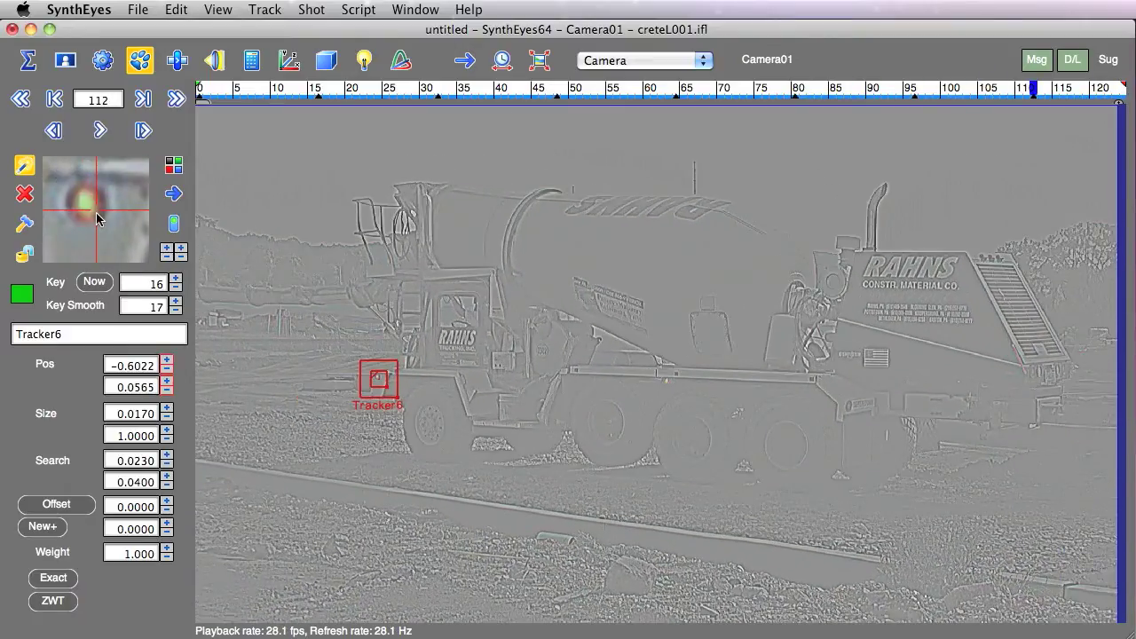
{"action": "left_click_drag", "start_coordinate": [96, 209], "coordinate": [96, 213]}
{"action": "key", "text": "ctrl+comma"}
{"action": "key", "text": "ctrl+comma"}
{"action": "key", "text": "ctrl+comma"}
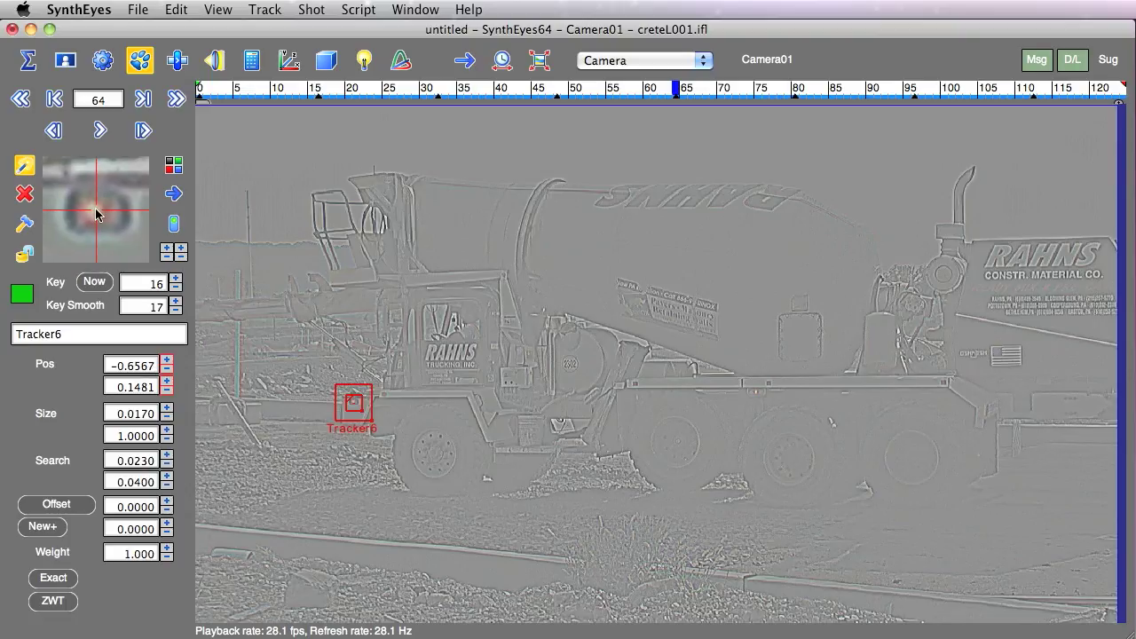
{"action": "key", "text": "ctrl+comma"}
{"action": "key", "text": "ctrl+comma"}
{"action": "key", "text": "ctrl+comma"}
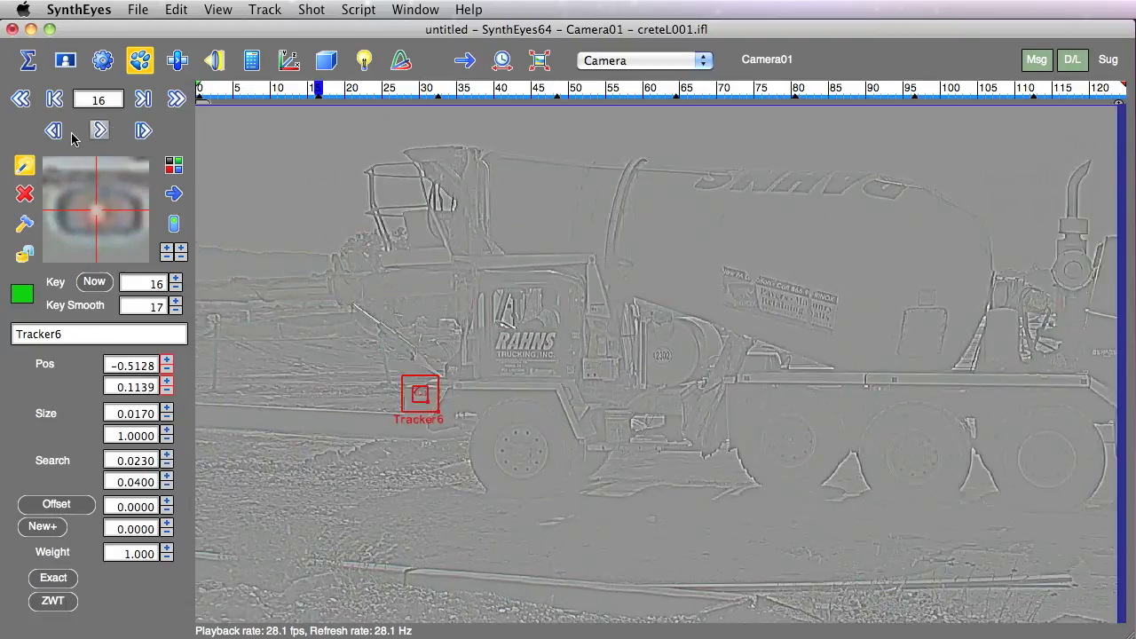
{"action": "left_click", "coordinate": [99, 130]}
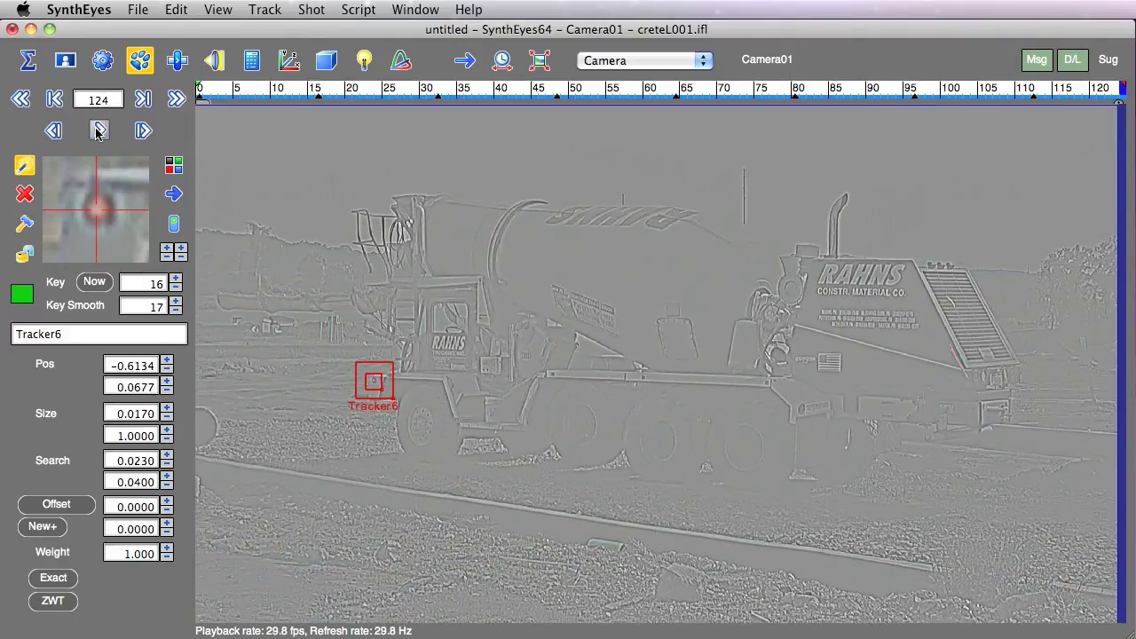
Step: Reset Hi-Pass to 0.000 and reprocess the 124 frames to restore normal colour
{"action": "key", "text": "p"}
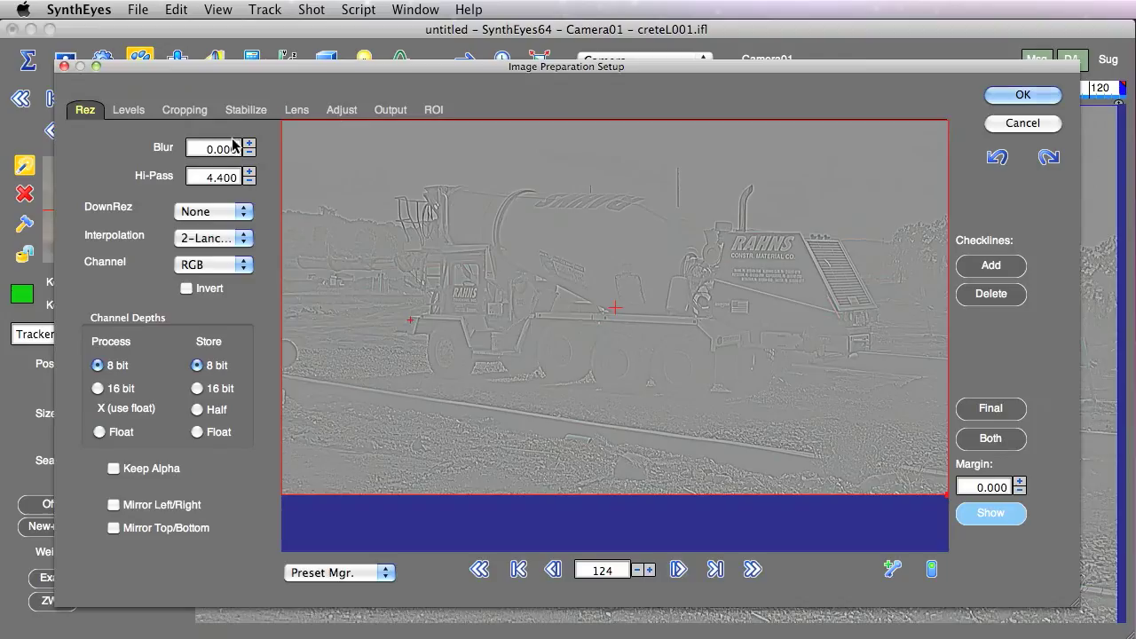
{"action": "left_click", "coordinate": [252, 177]}
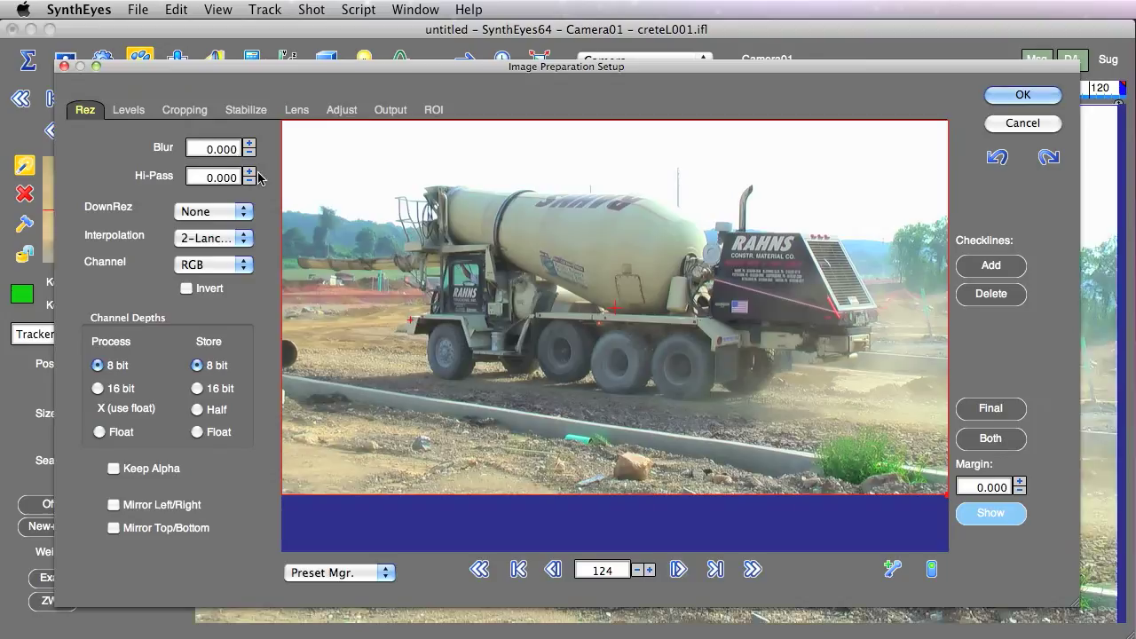
{"action": "left_click", "coordinate": [1012, 94]}
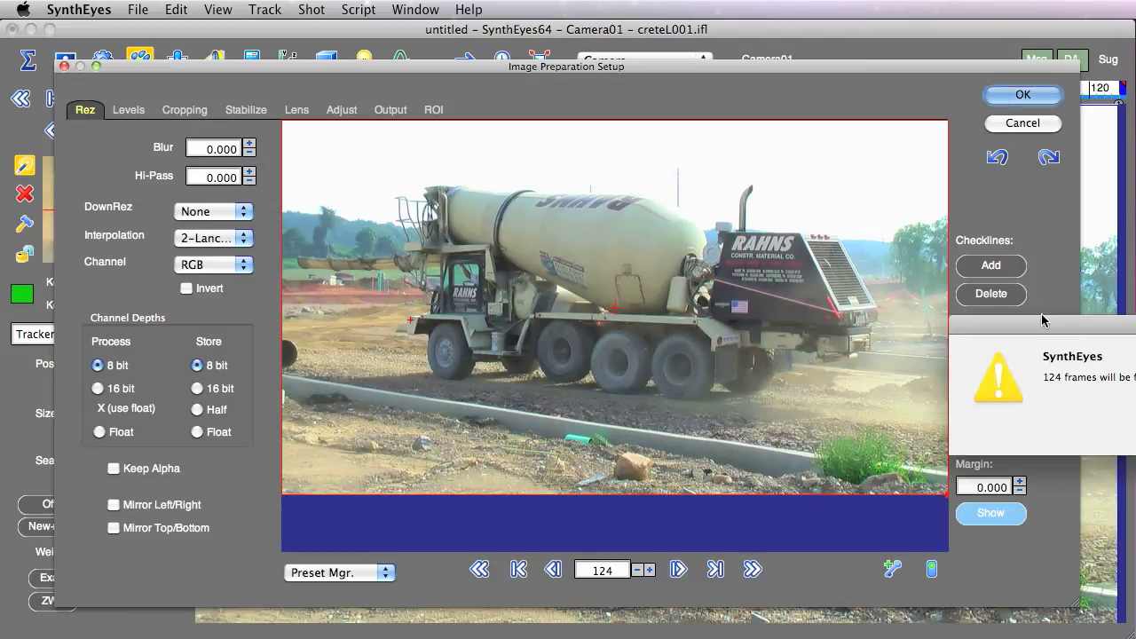
{"action": "left_click_drag", "start_coordinate": [1044, 320], "coordinate": [675, 323]}
{"action": "left_click", "coordinate": [892, 433]}
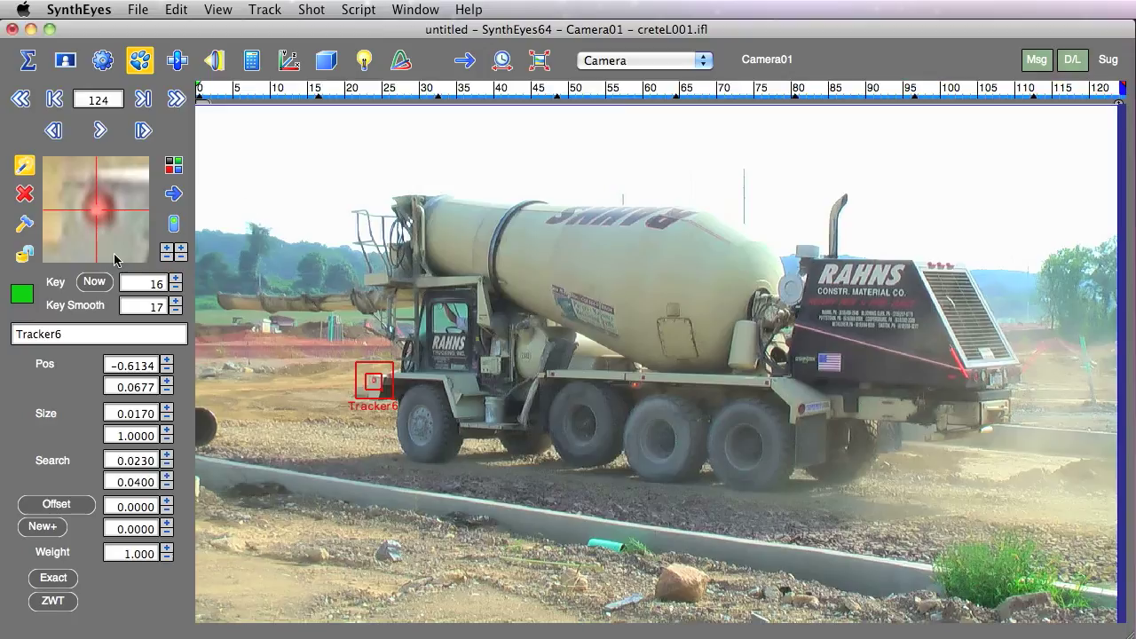
Step: Lock Tracker6, rewind to the first frame, and request a New+ offset clone of it
{"action": "left_click", "coordinate": [15, 259]}
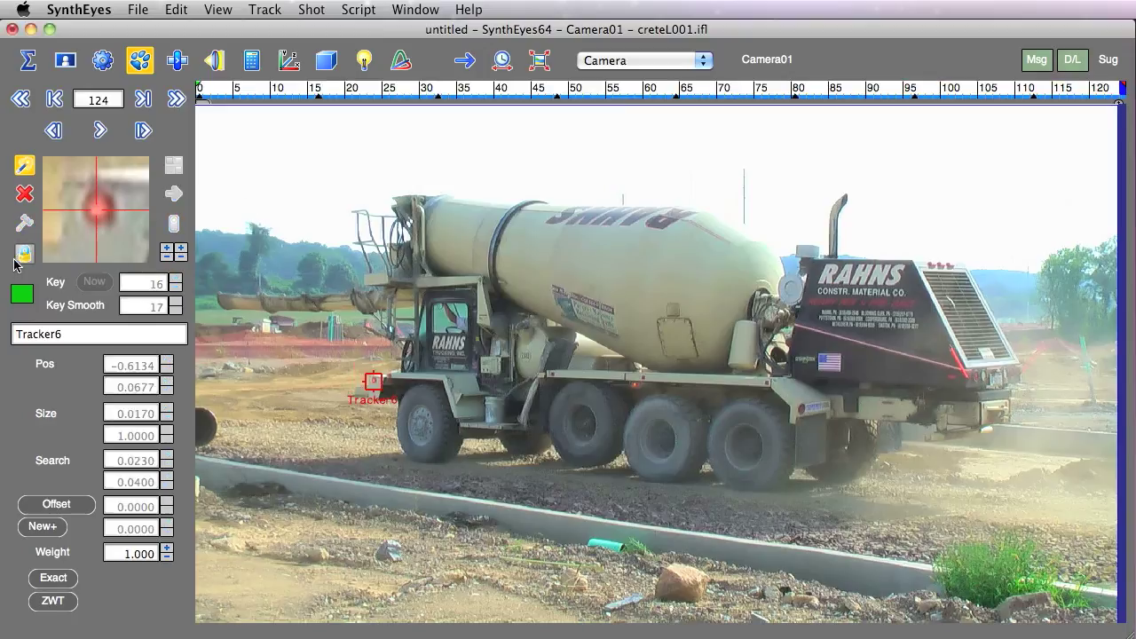
{"action": "key", "text": "Home"}
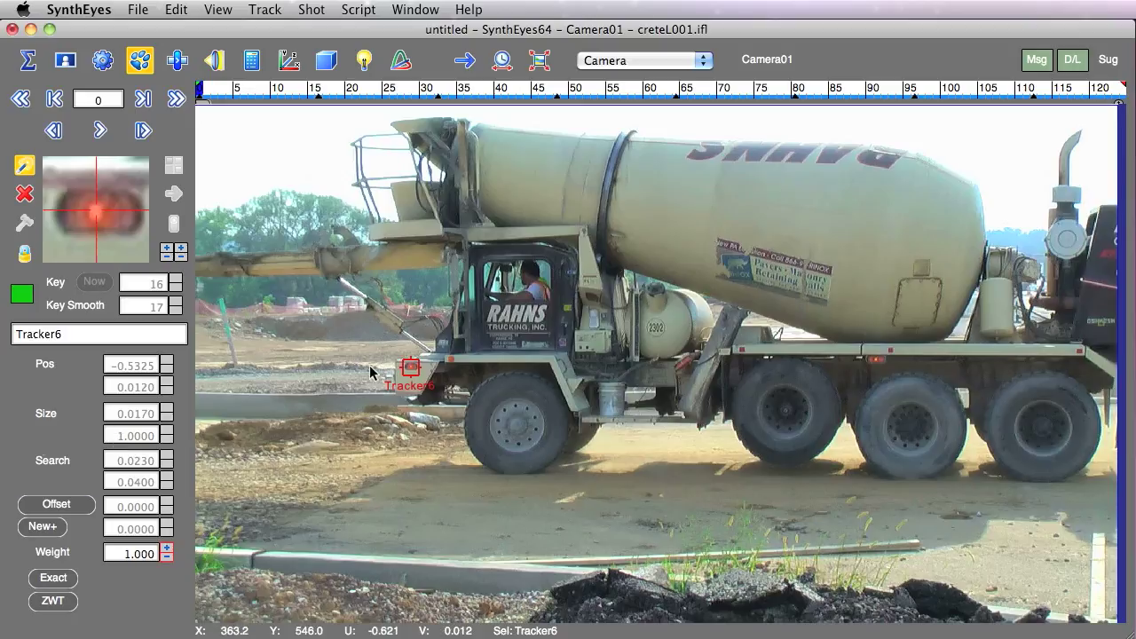
{"action": "left_click", "coordinate": [42, 527]}
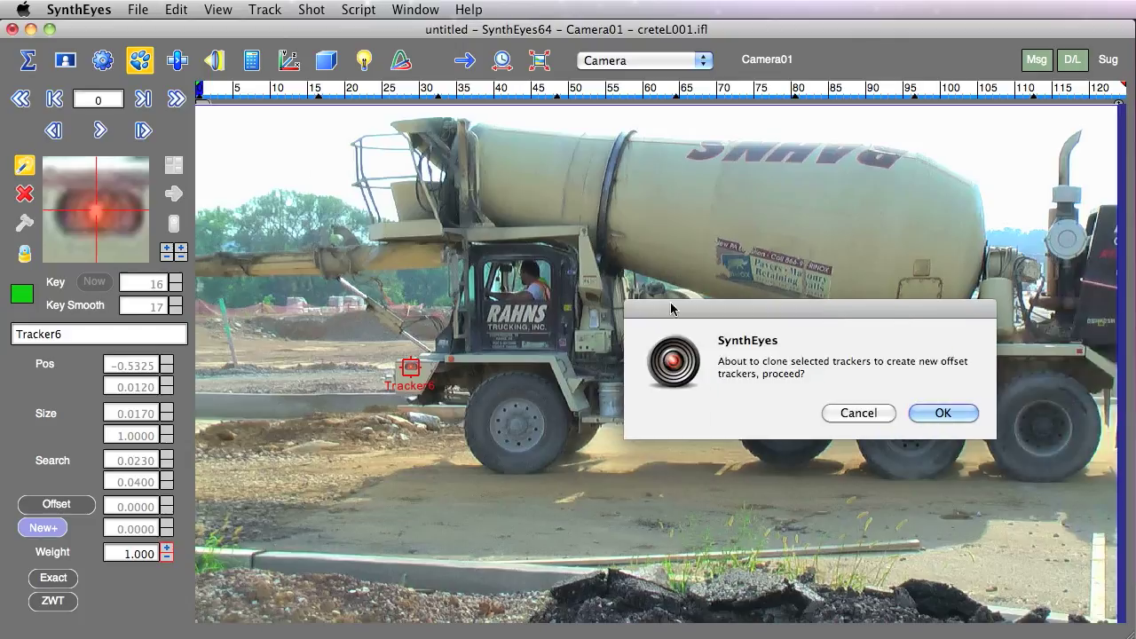
Step: Create clone Tracker6cln1 and move its offset point onto the truck body's front corner
{"action": "left_click", "coordinate": [940, 413]}
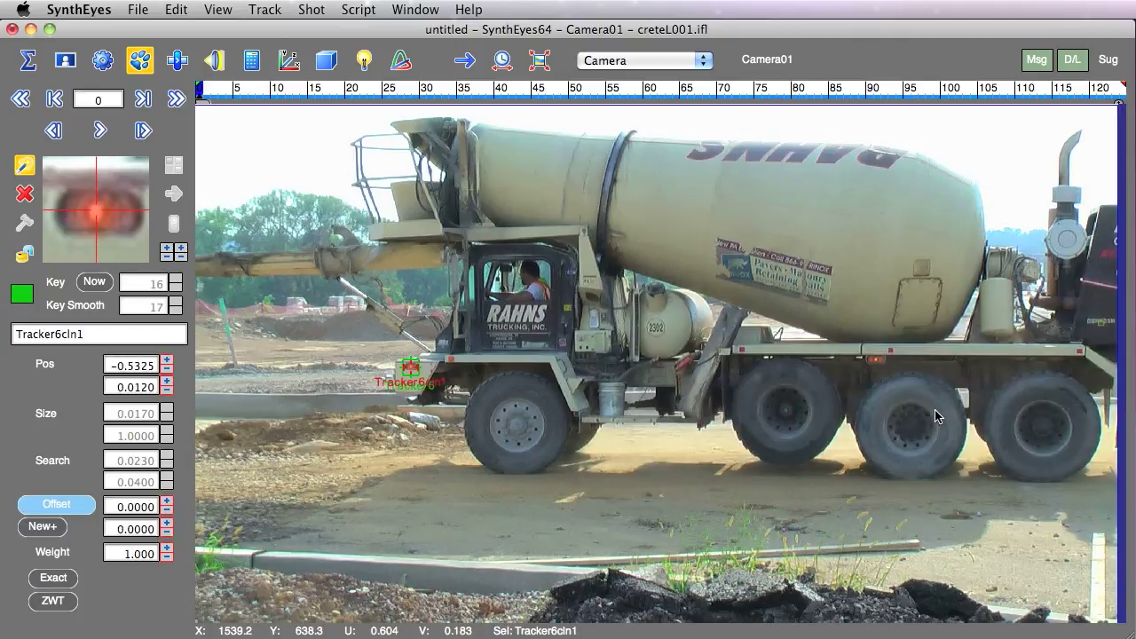
{"action": "scroll", "coordinate": [403, 371], "scroll_direction": "up", "scroll_amount": 5}
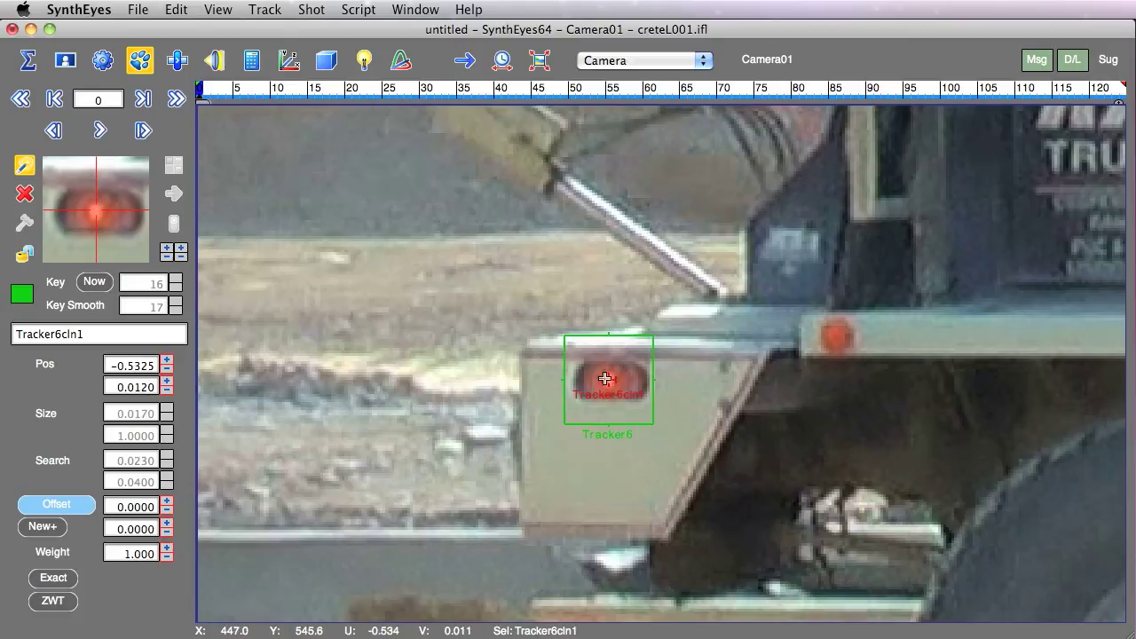
{"action": "left_click_drag", "start_coordinate": [608, 380], "coordinate": [522, 353]}
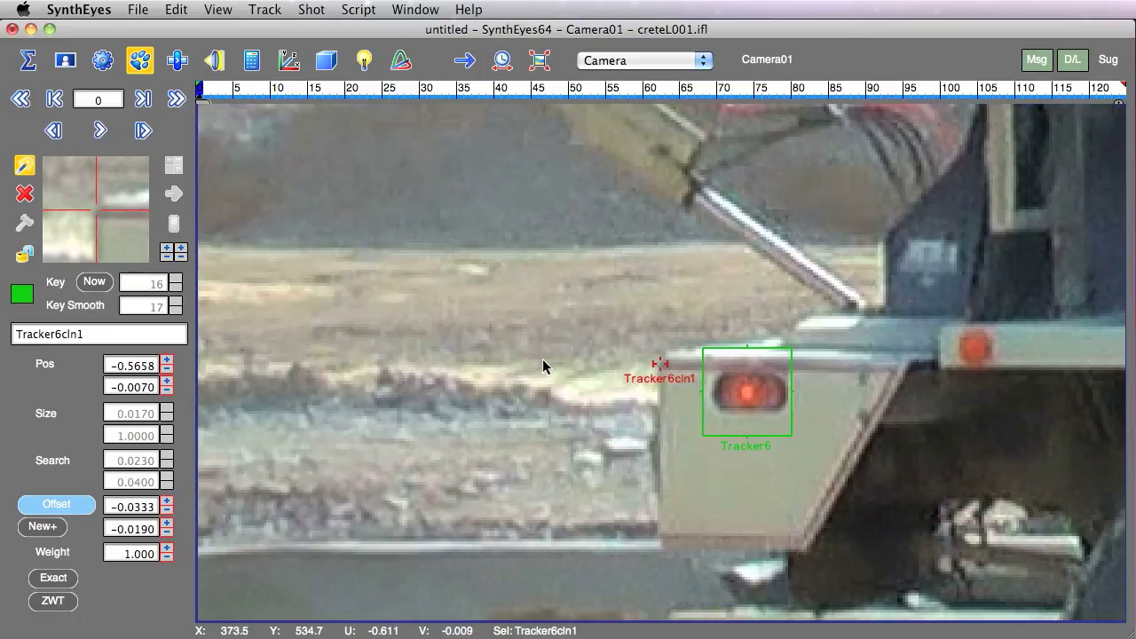
Step: Realign Tracker6cln1's offset onto the truck's front corner at frames 124 and 61
{"action": "left_click", "coordinate": [236, 88]}
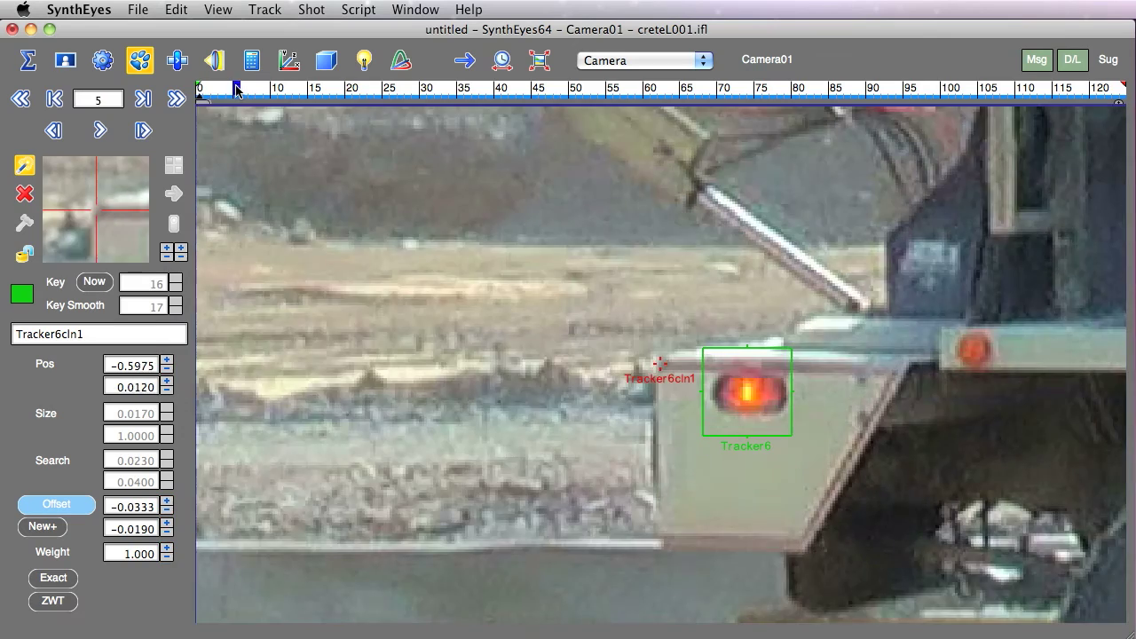
{"action": "left_click_drag", "start_coordinate": [237, 88], "coordinate": [1129, 130]}
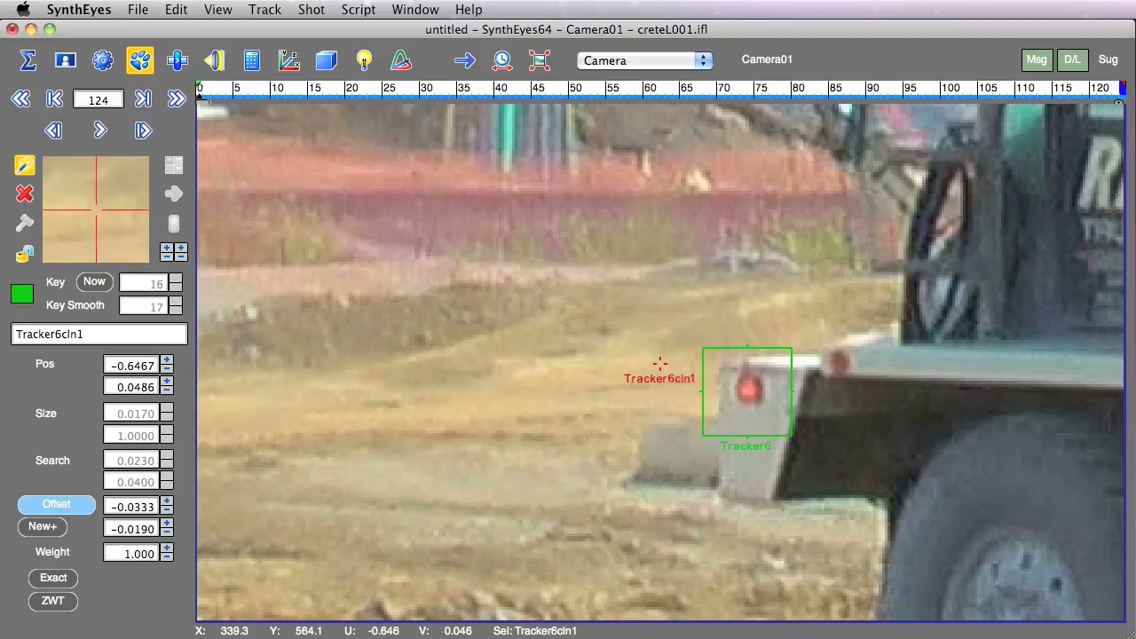
{"action": "left_click_drag", "start_coordinate": [660, 363], "coordinate": [659, 363]}
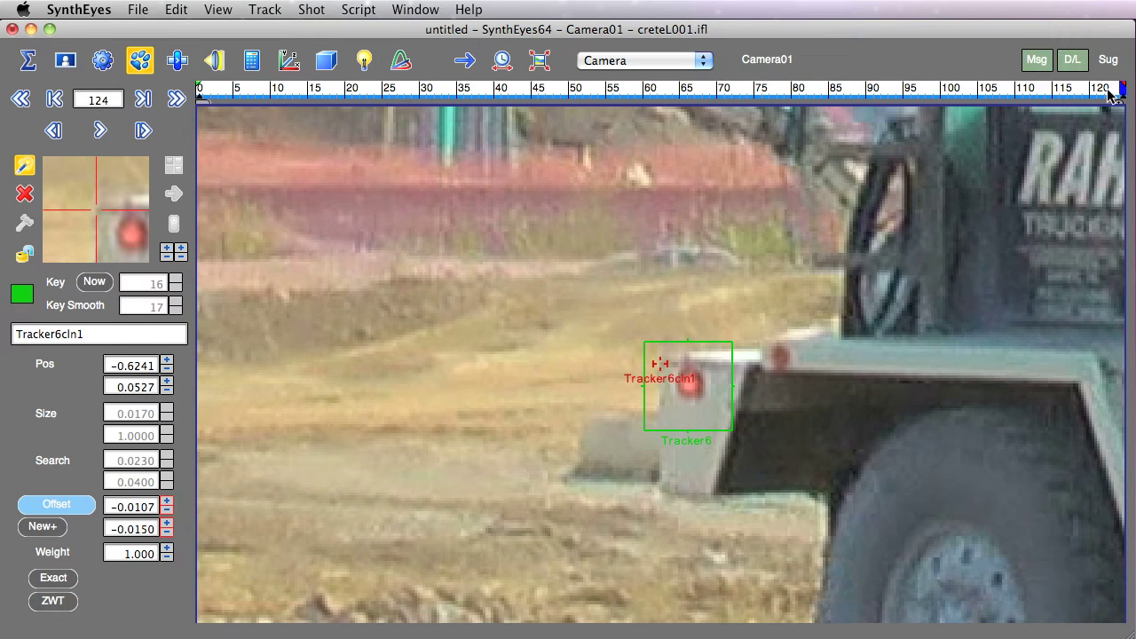
{"action": "left_click_drag", "start_coordinate": [1111, 93], "coordinate": [649, 157]}
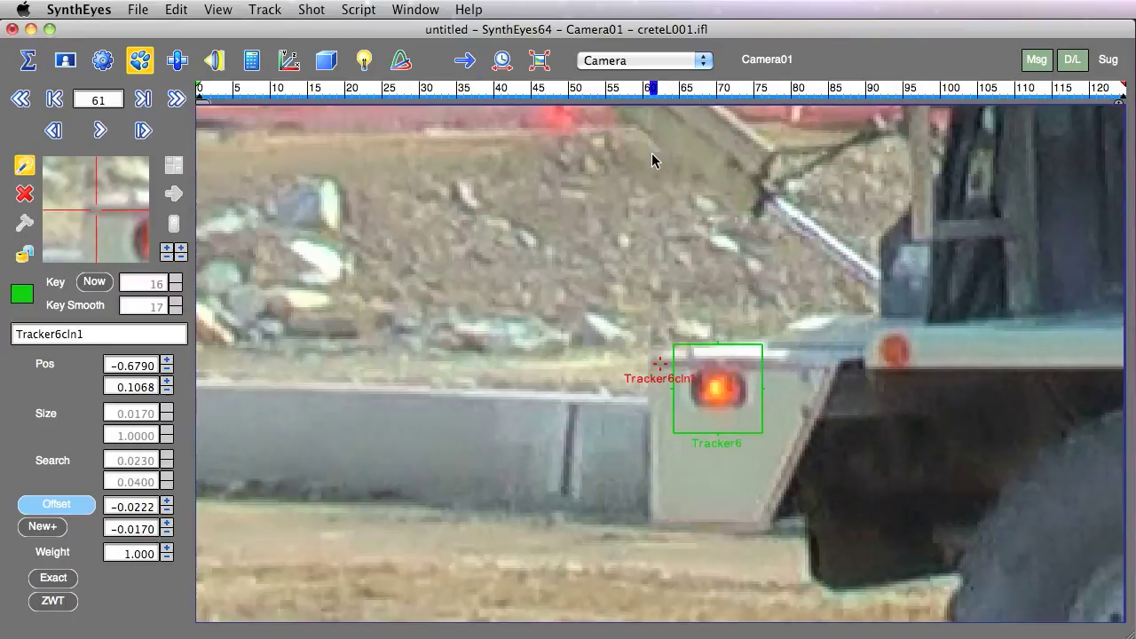
{"action": "left_click", "coordinate": [659, 364]}
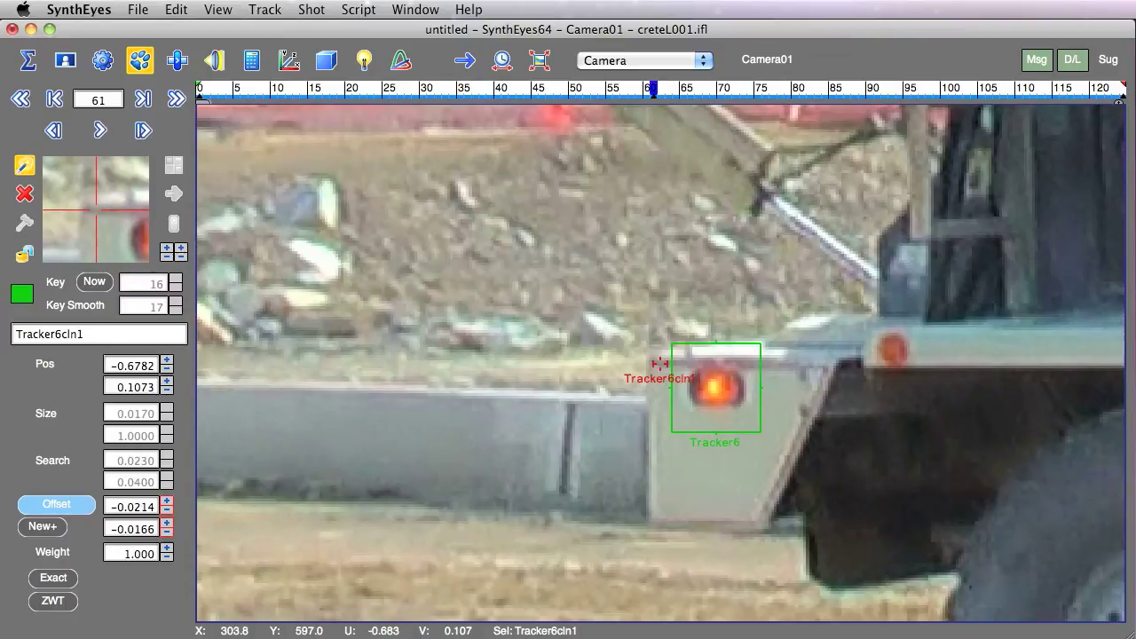
{"action": "left_click_drag", "start_coordinate": [658, 364], "coordinate": [672, 359]}
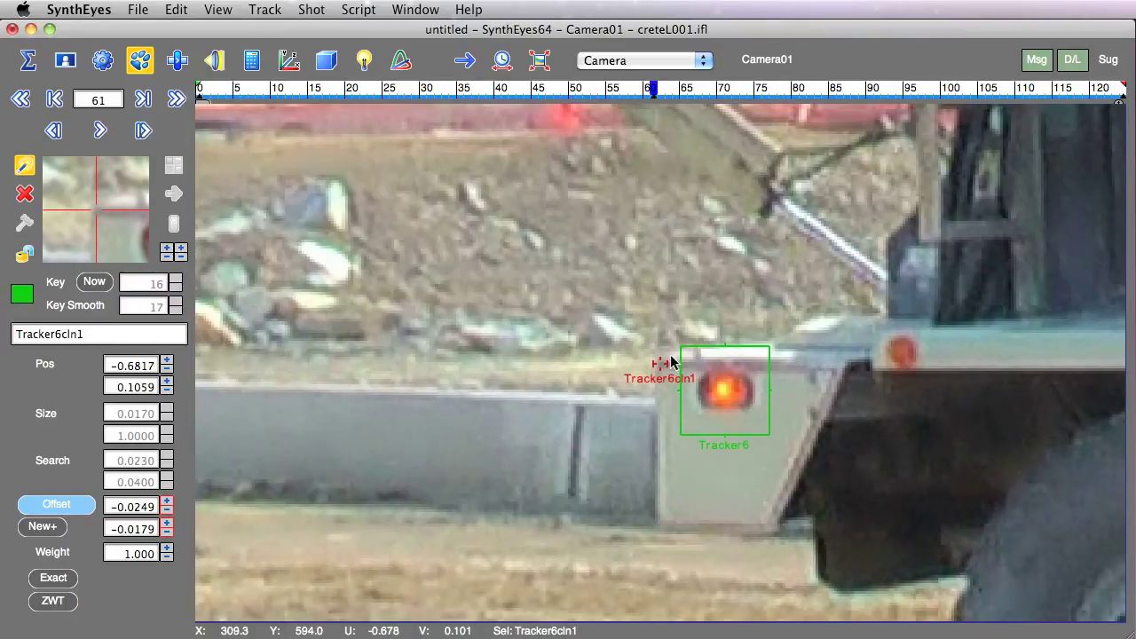
Step: Key the offset on the corner at frames 29 and 96, setting Offset X to -0.0165
{"action": "left_click", "coordinate": [417, 91]}
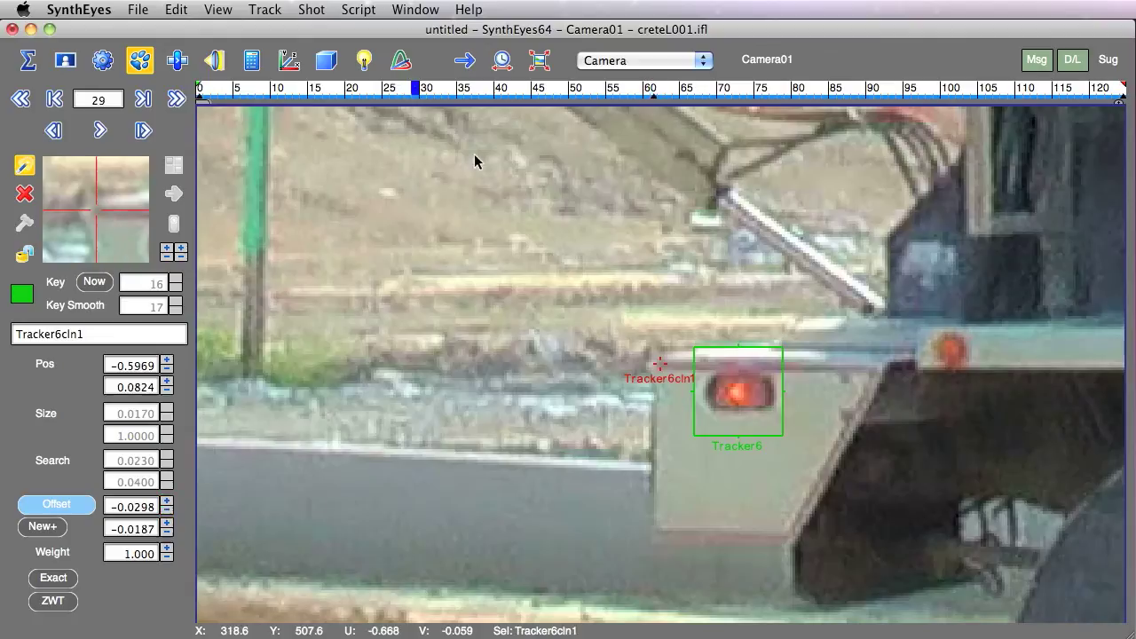
{"action": "left_click", "coordinate": [660, 364]}
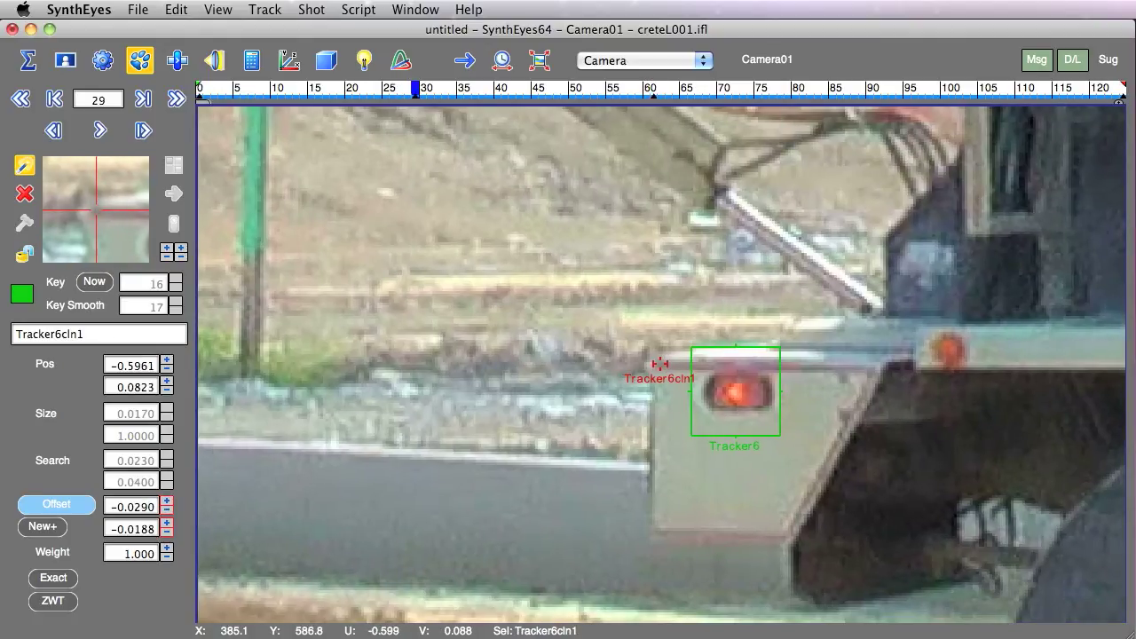
{"action": "left_click_drag", "start_coordinate": [660, 364], "coordinate": [657, 366]}
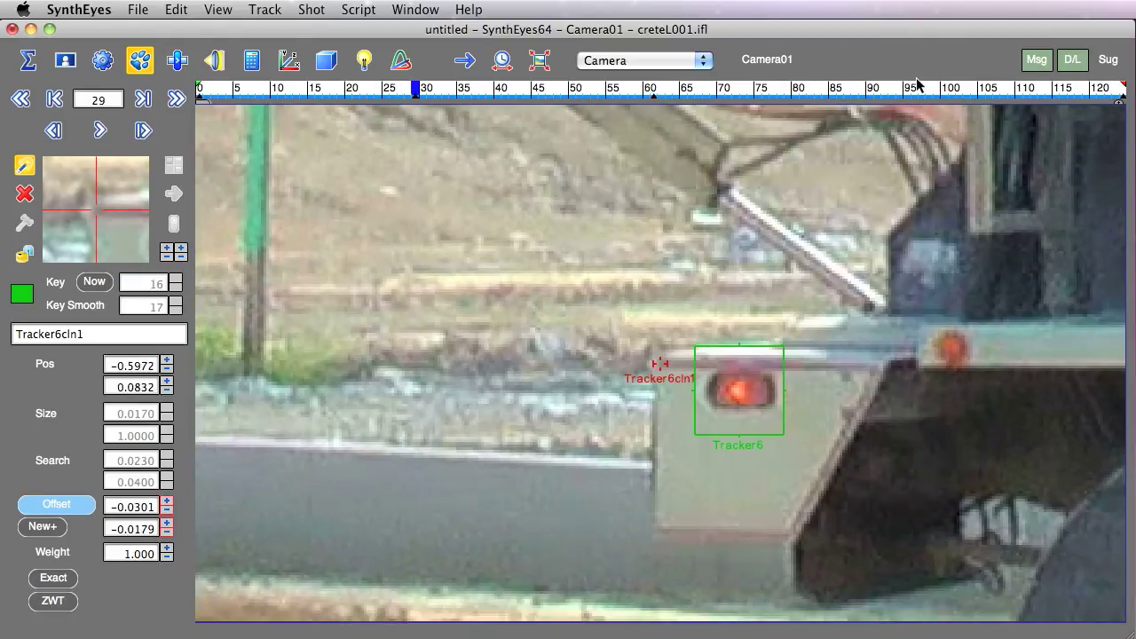
{"action": "left_click", "coordinate": [915, 88]}
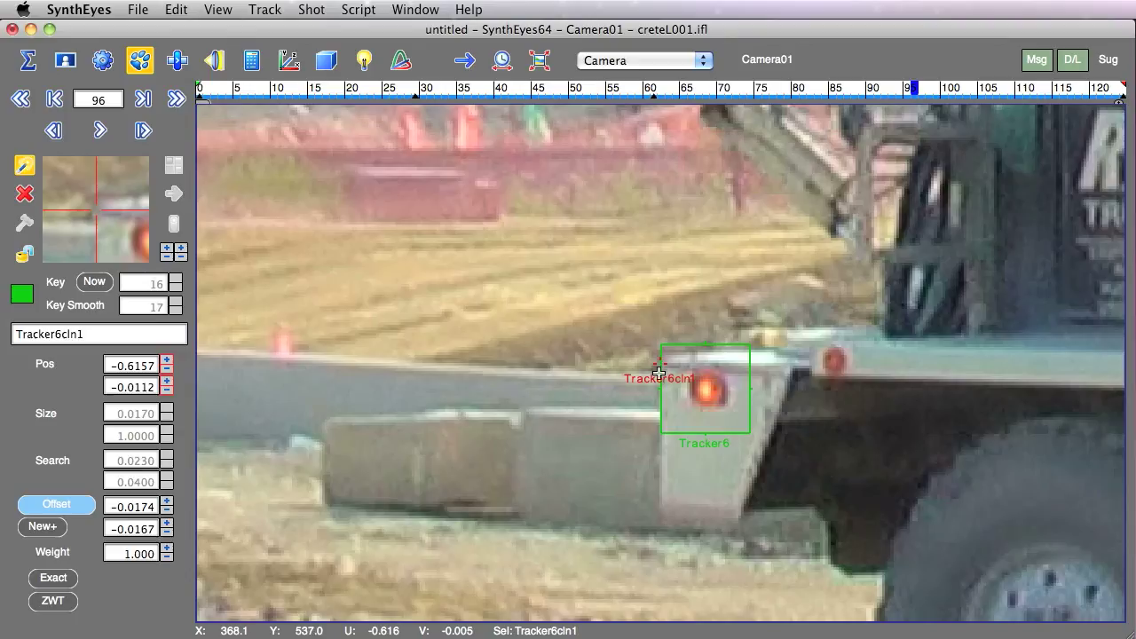
{"action": "left_click_drag", "start_coordinate": [658, 364], "coordinate": [660, 363]}
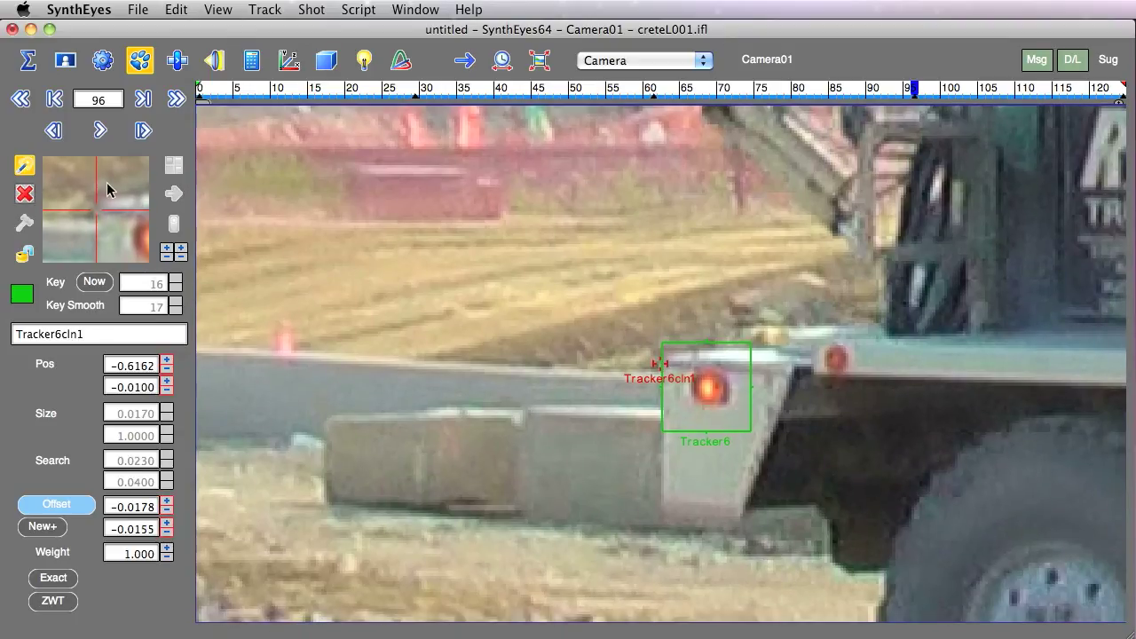
{"action": "left_click_drag", "start_coordinate": [119, 214], "coordinate": [96, 211]}
{"action": "left_click_drag", "start_coordinate": [164, 508], "coordinate": [164, 508]}
{"action": "left_click", "coordinate": [166, 502]}
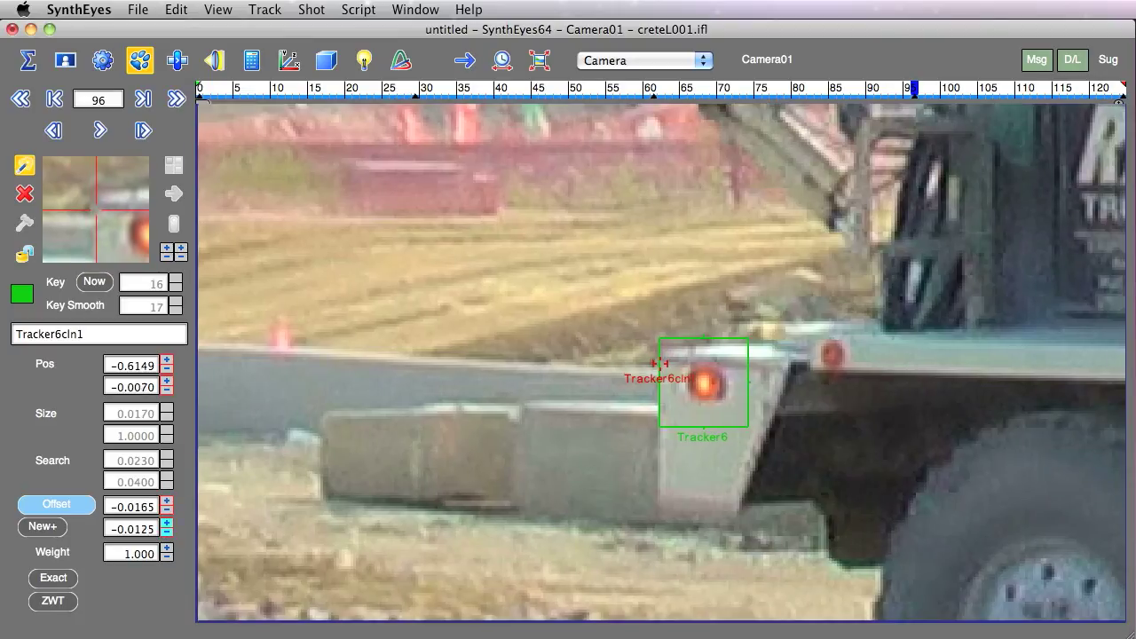
{"action": "mouse_move", "coordinate": [1053, 89]}
{"action": "left_mouse_down"}
{"action": "mouse_move", "coordinate": [923, 93]}
{"action": "mouse_move", "coordinate": [986, 97]}
{"action": "mouse_move", "coordinate": [829, 115]}
{"action": "mouse_move", "coordinate": [609, 165]}
{"action": "mouse_move", "coordinate": [216, 178]}
{"action": "mouse_move", "coordinate": [1065, 168]}
{"action": "mouse_move", "coordinate": [416, 175]}
{"action": "left_mouse_up"}
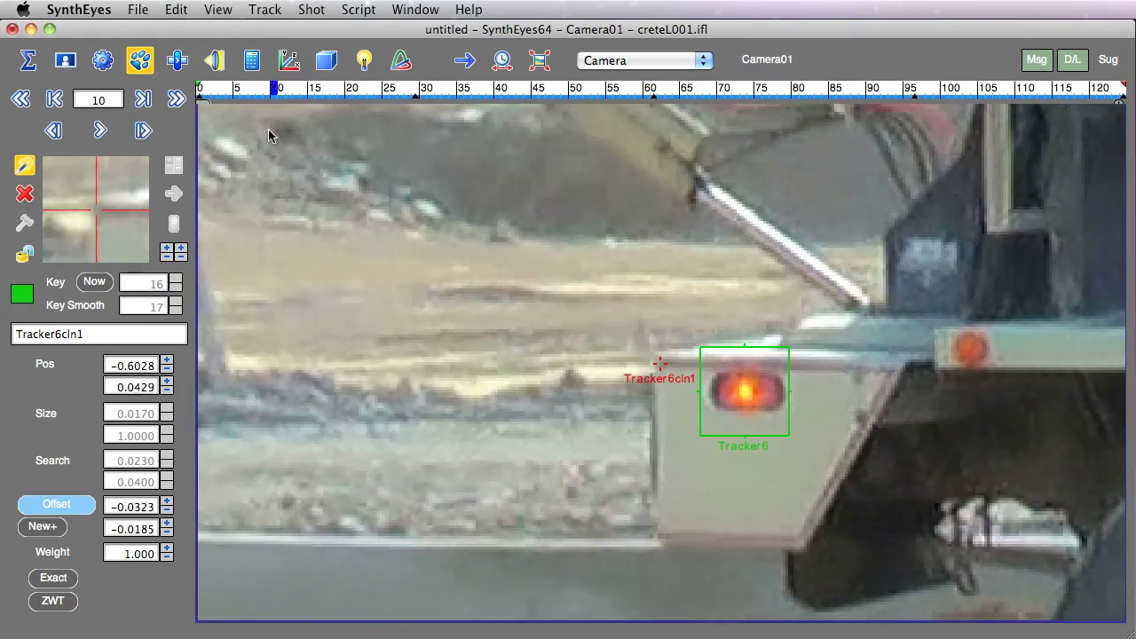
{"action": "right_click_drag", "start_coordinate": [268, 128], "coordinate": [601, 169]}
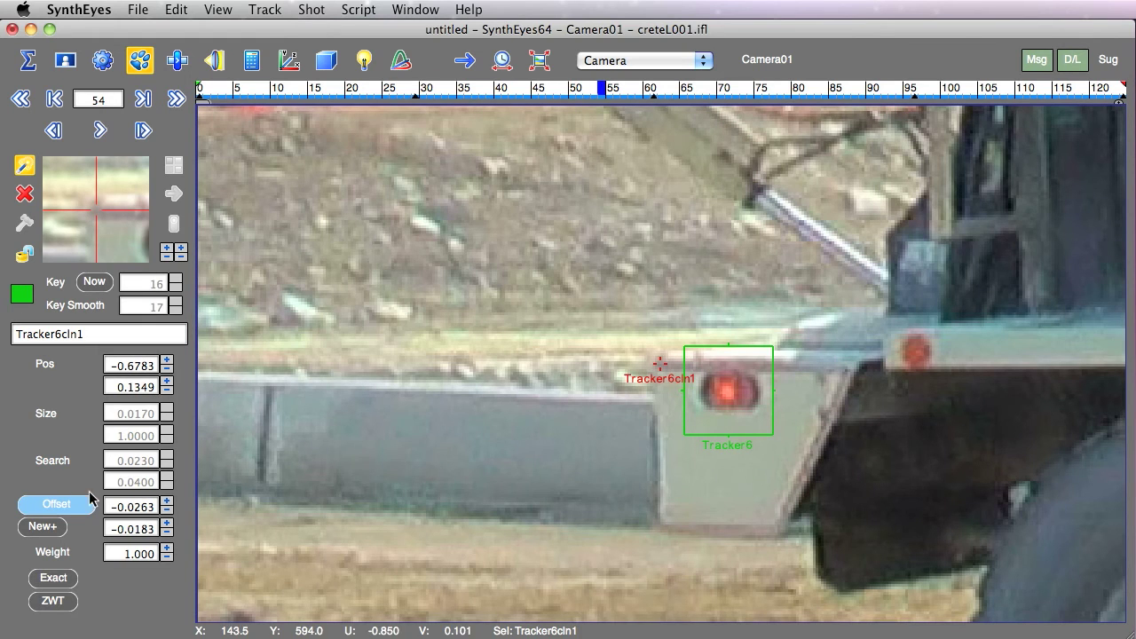
Step: Shift Tracker6cln1's offset point up-left at frame 54, toggling Offset display to compare
{"action": "left_click", "coordinate": [53, 504]}
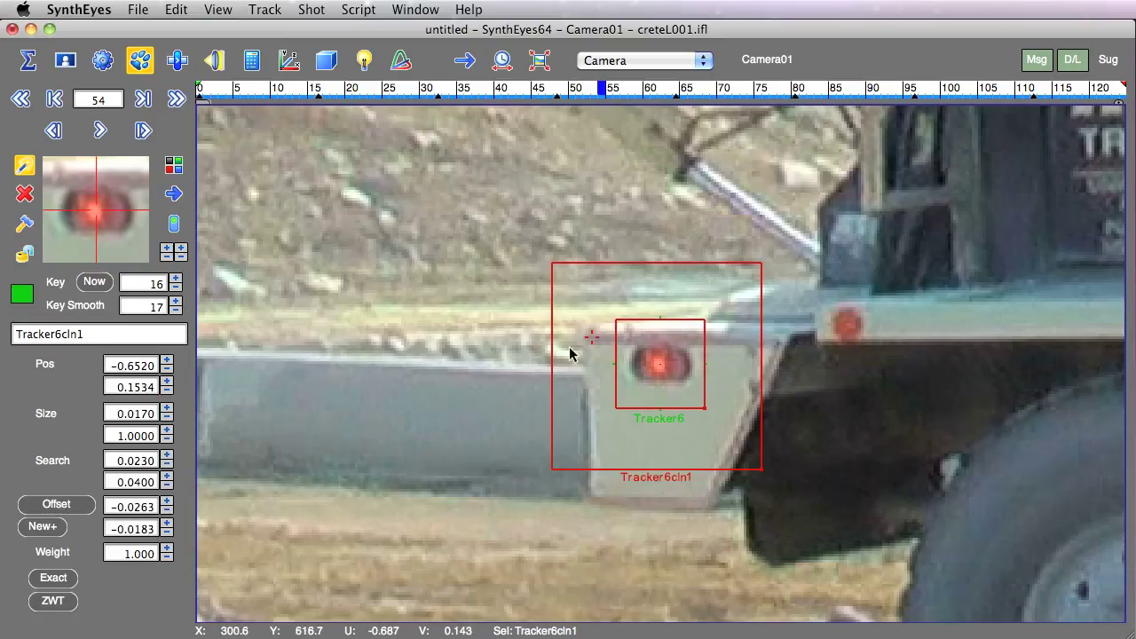
{"action": "left_click_drag", "start_coordinate": [589, 340], "coordinate": [586, 338]}
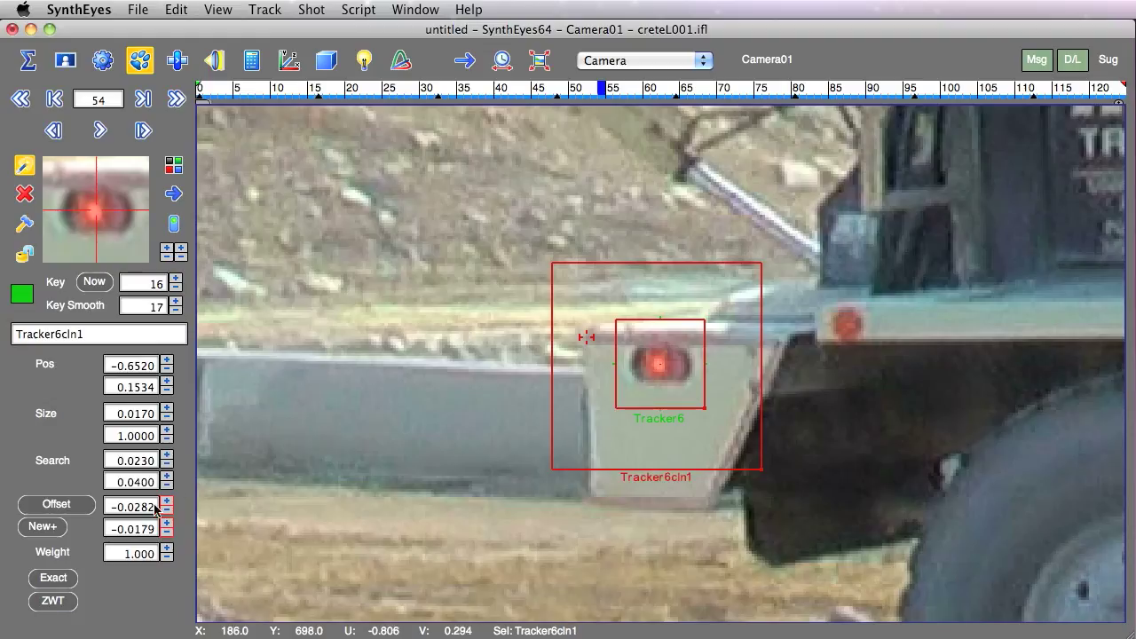
{"action": "left_click", "coordinate": [49, 507]}
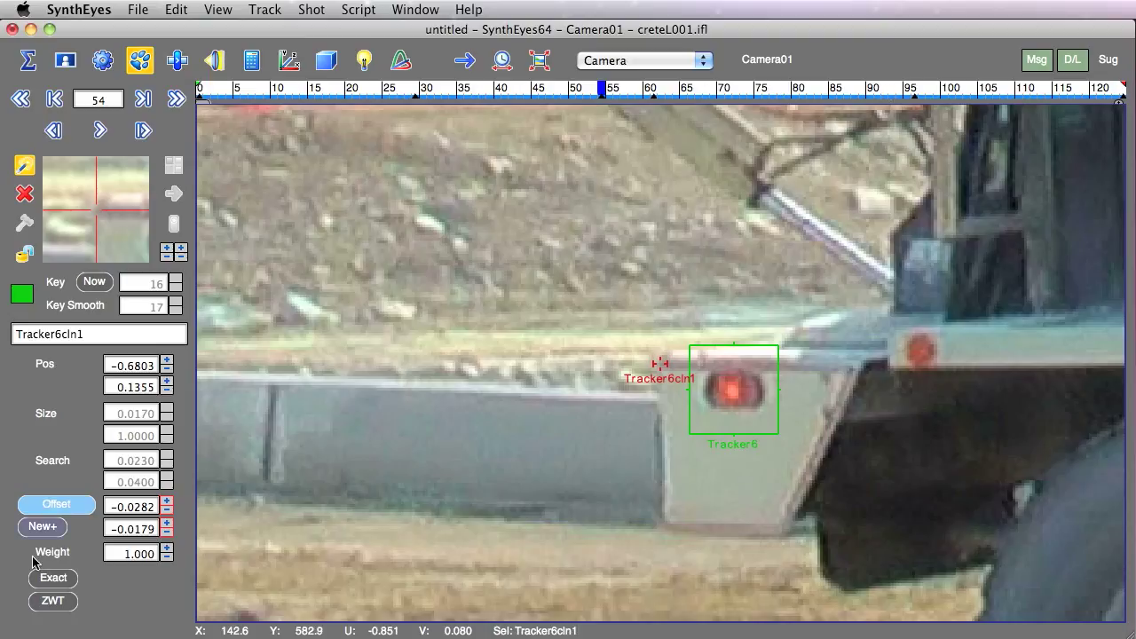
{"action": "left_click", "coordinate": [32, 504]}
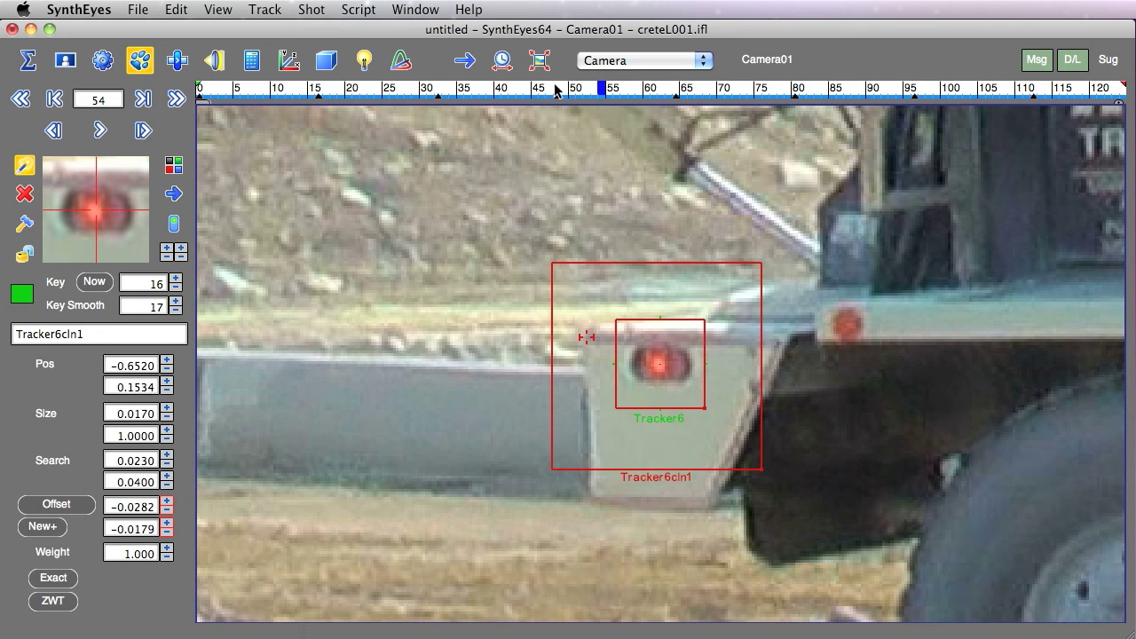
Step: Review frames from 48, then delete Tracker6cln1 and undo the deletion
{"action": "left_click", "coordinate": [557, 89]}
{"action": "mouse_move", "coordinate": [557, 88]}
{"action": "left_mouse_down"}
{"action": "mouse_move", "coordinate": [676, 89]}
{"action": "mouse_move", "coordinate": [252, 91]}
{"action": "mouse_move", "coordinate": [569, 99]}
{"action": "left_mouse_up"}
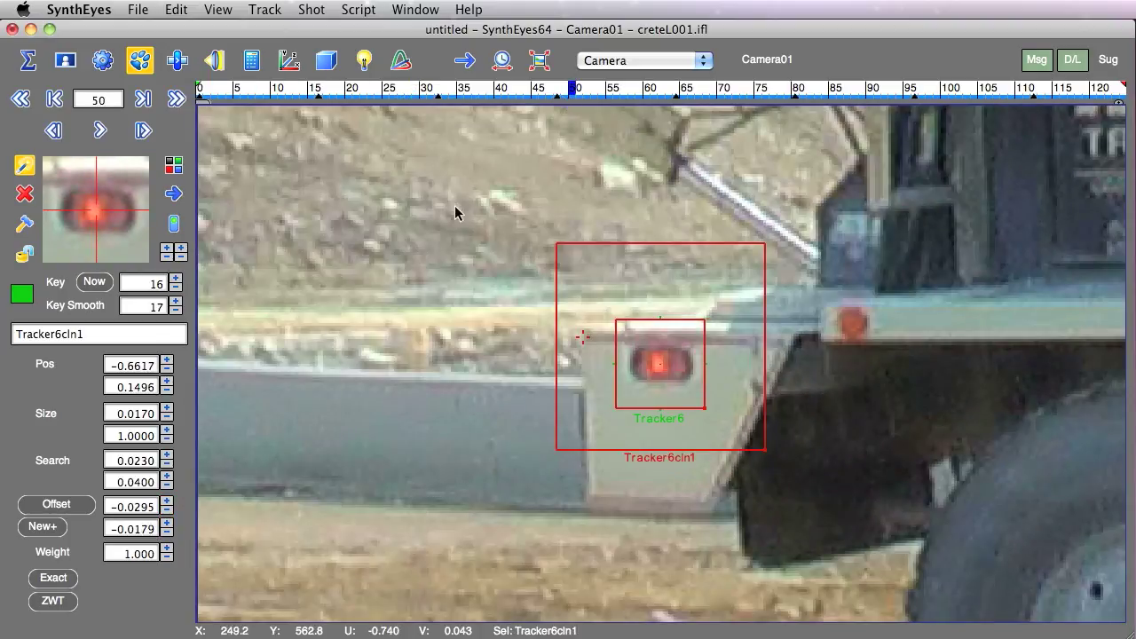
{"action": "key", "text": "Delete"}
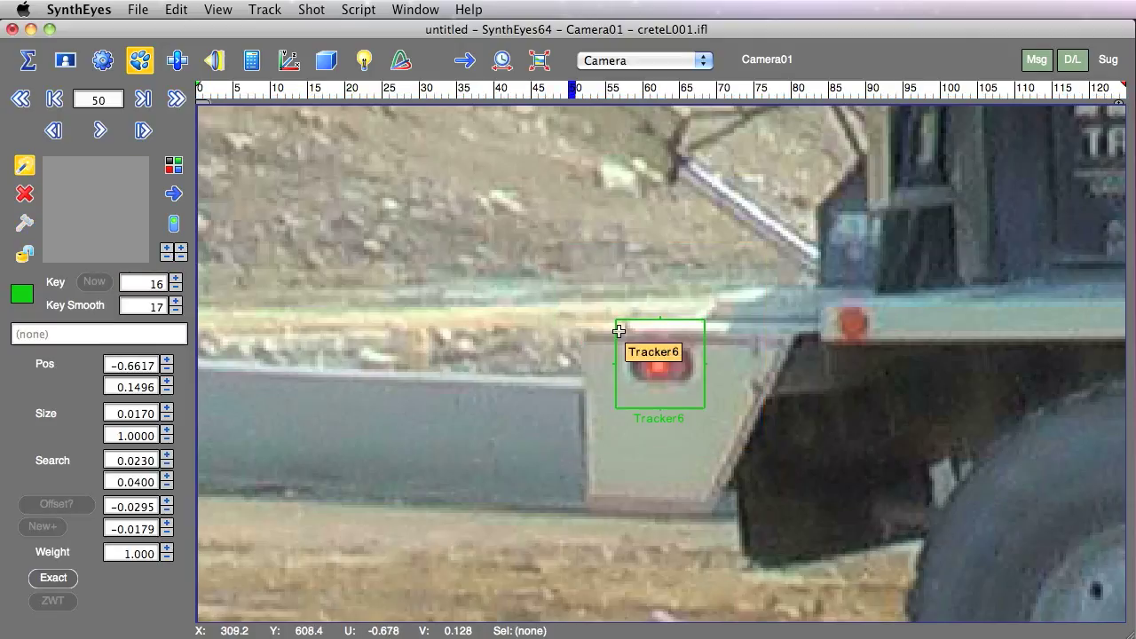
{"action": "key", "text": "super+z"}
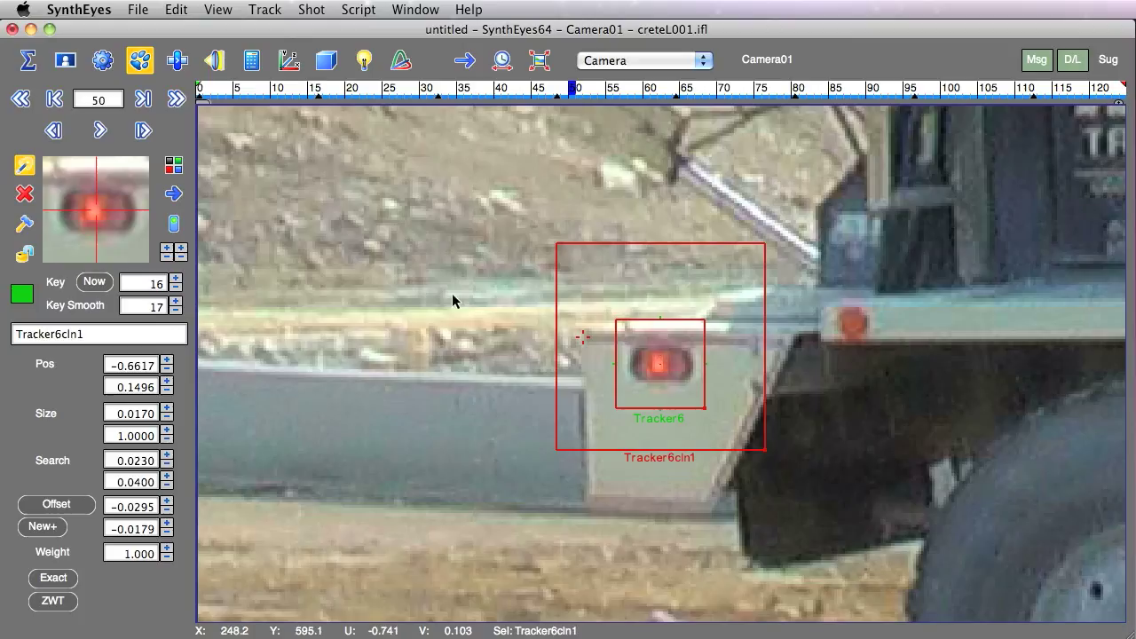